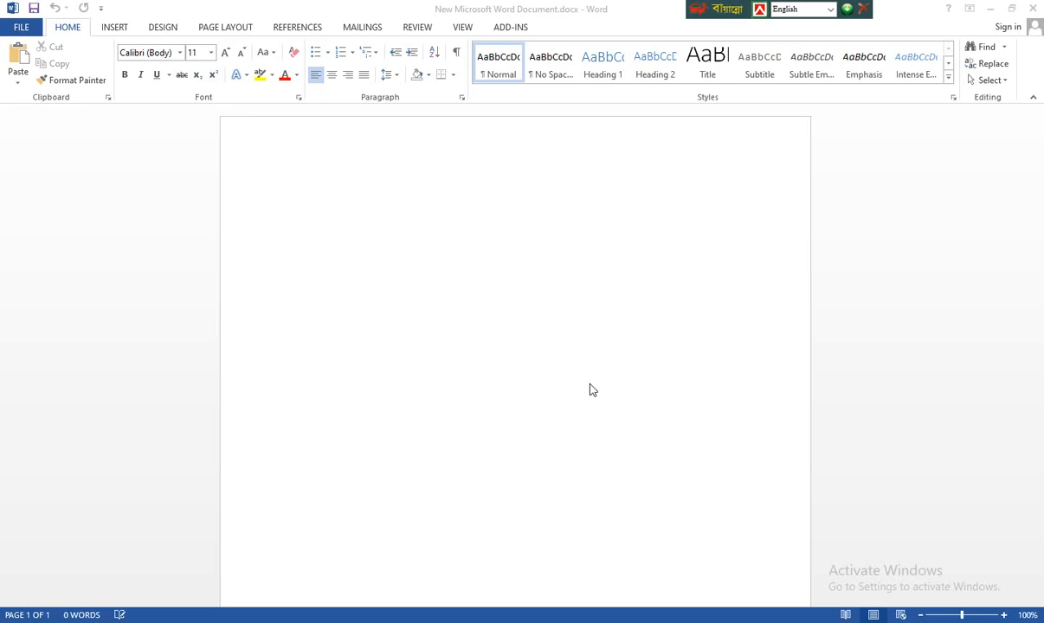
{"action": "left_click", "coordinate": [273, 197]}
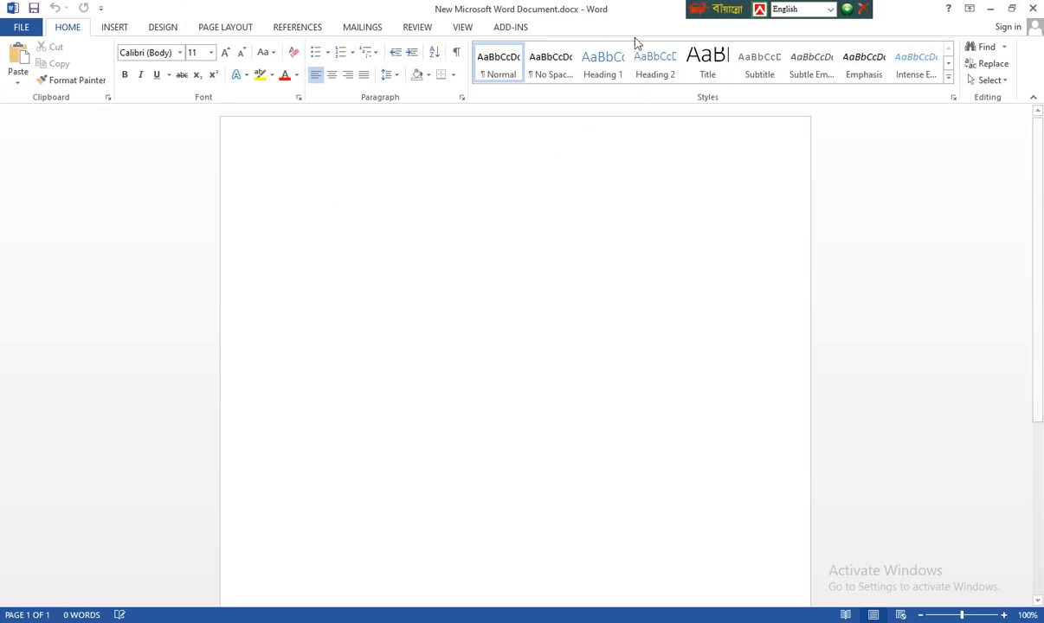
{"action": "right_click", "coordinate": [589, 29]}
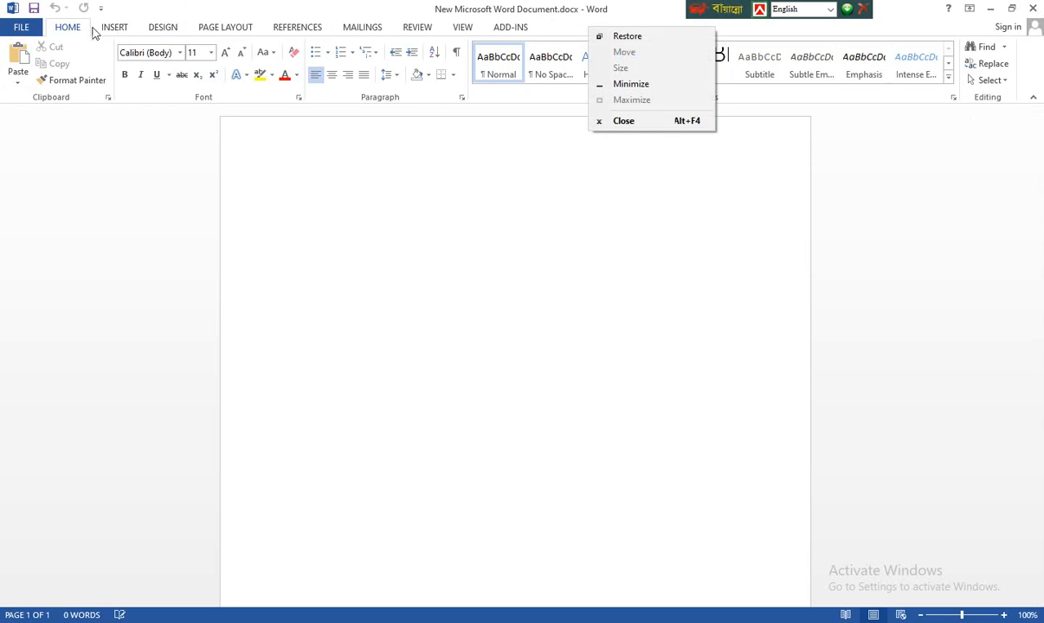
{"action": "left_click", "coordinate": [571, 32]}
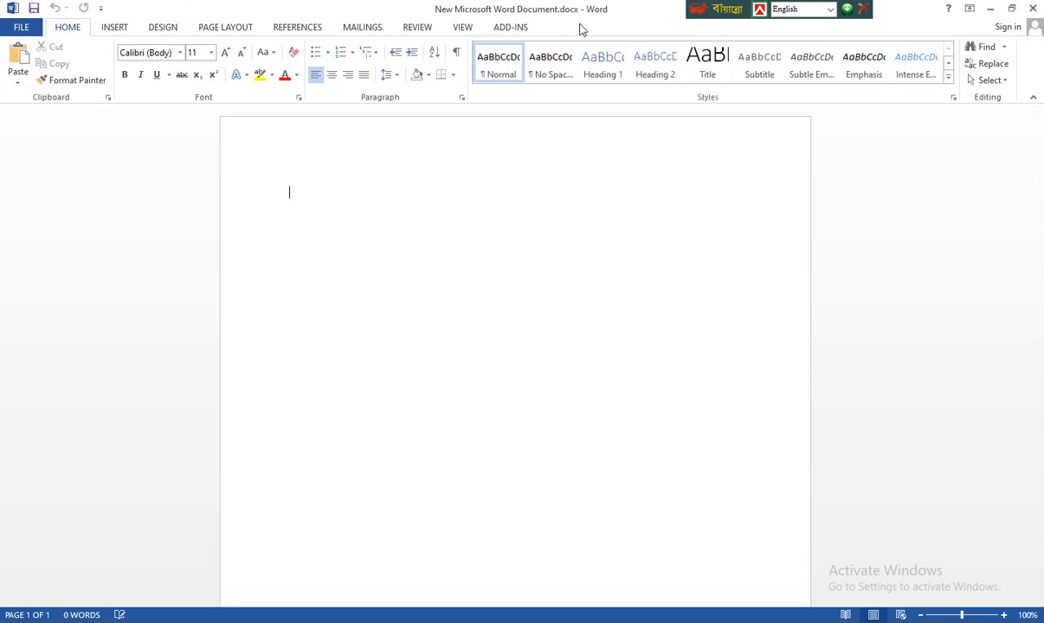
{"action": "right_click", "coordinate": [580, 27]}
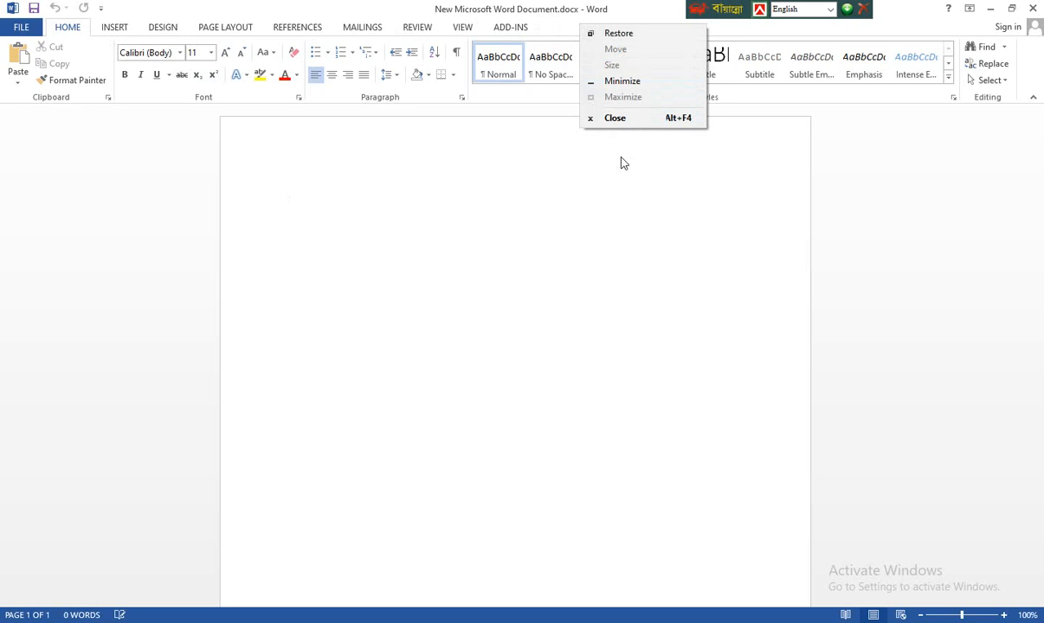
{"action": "left_click", "coordinate": [12, 8]}
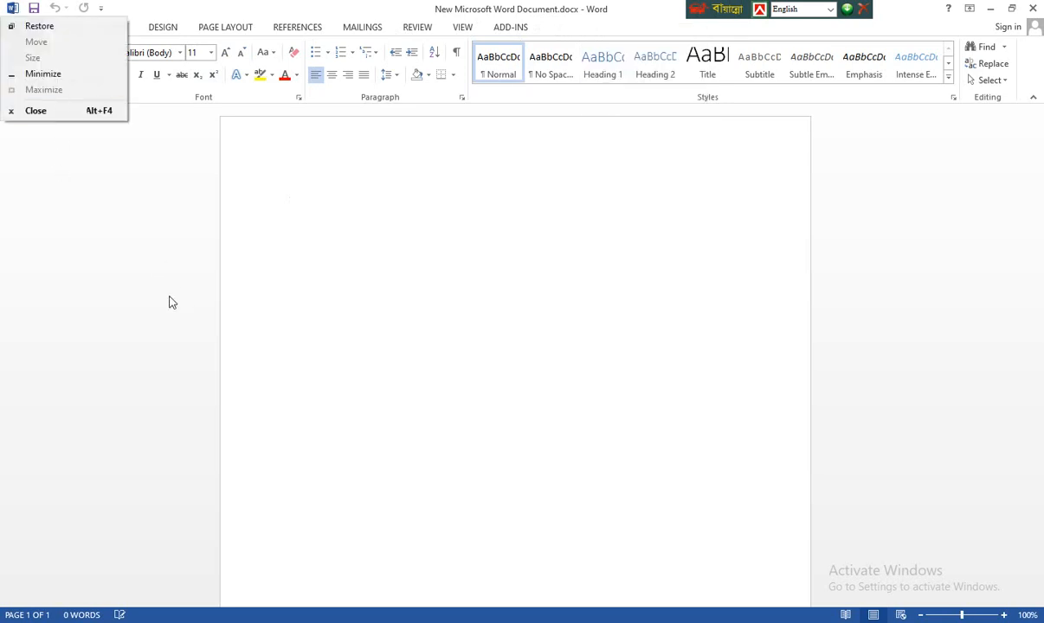
{"action": "left_click", "coordinate": [348, 224]}
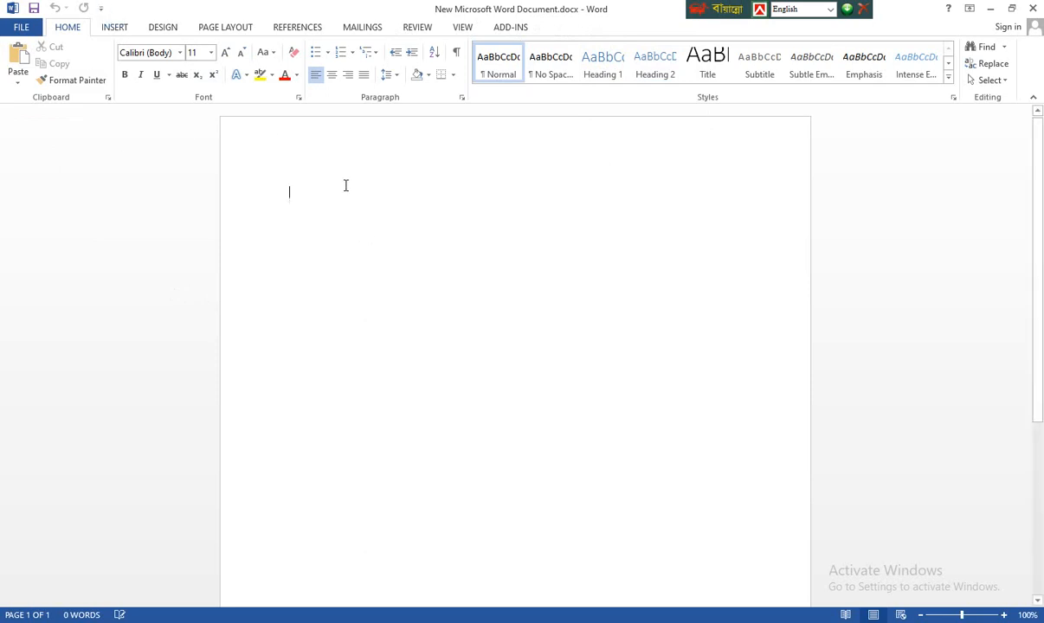
Open the keyboard shortcut customization from the Word options.
{"action": "left_click", "coordinate": [100, 10]}
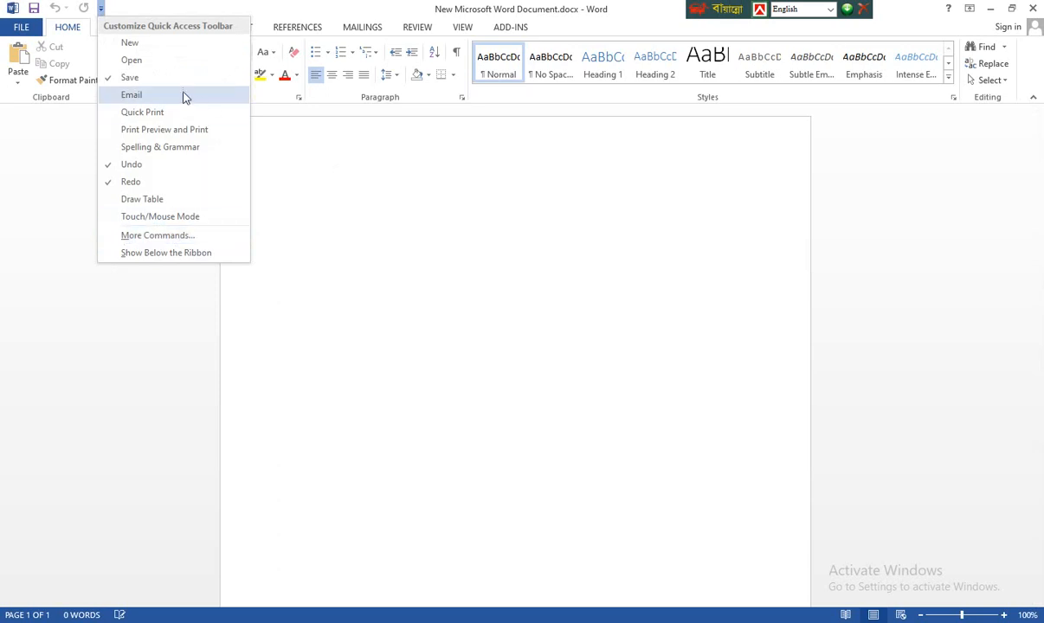
{"action": "left_click", "coordinate": [153, 237]}
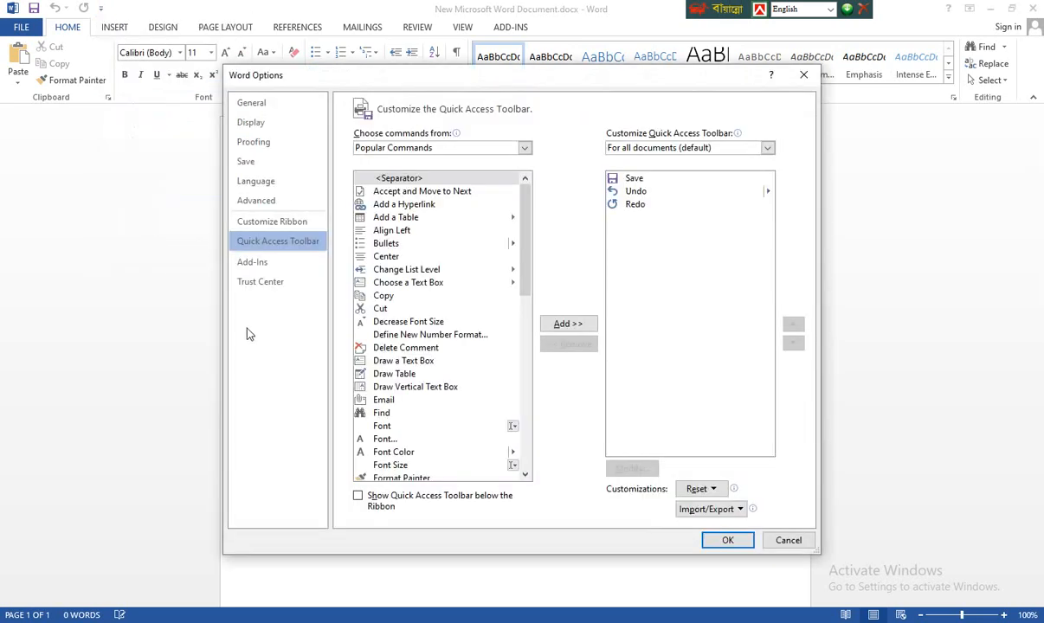
{"action": "left_click", "coordinate": [275, 225]}
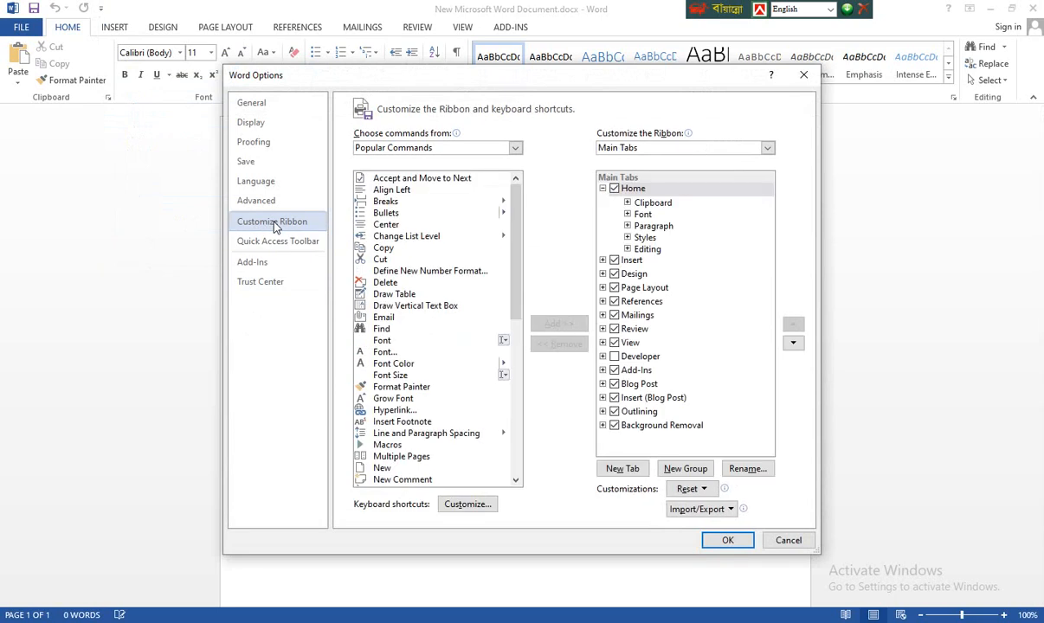
{"action": "left_click", "coordinate": [457, 509]}
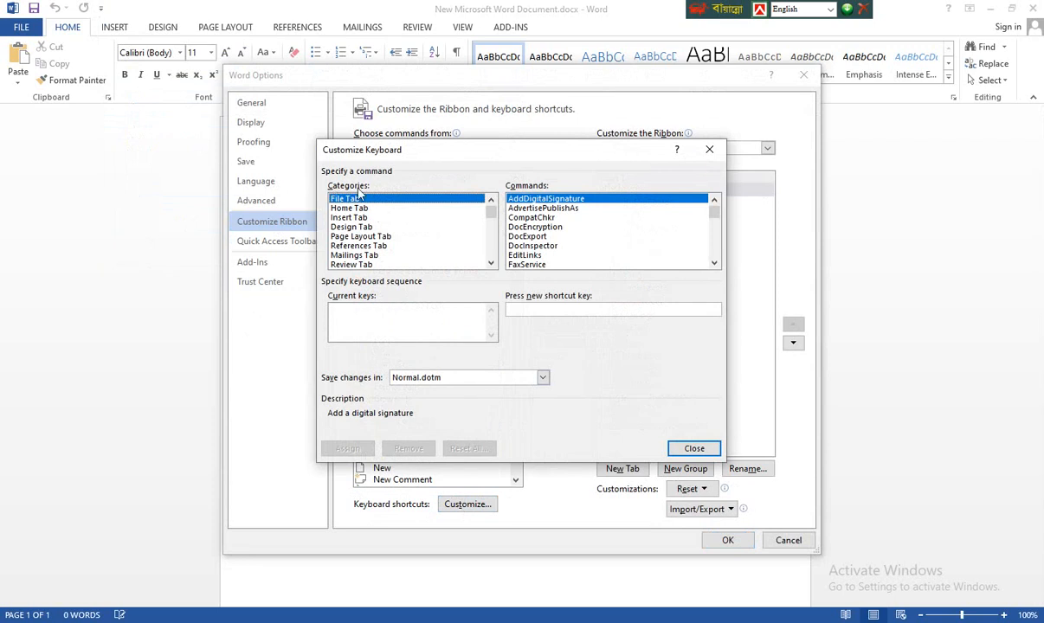
Choose the Times New Roman font as the item that receives a custom keyboard shortcut.
{"action": "left_click", "coordinate": [382, 237]}
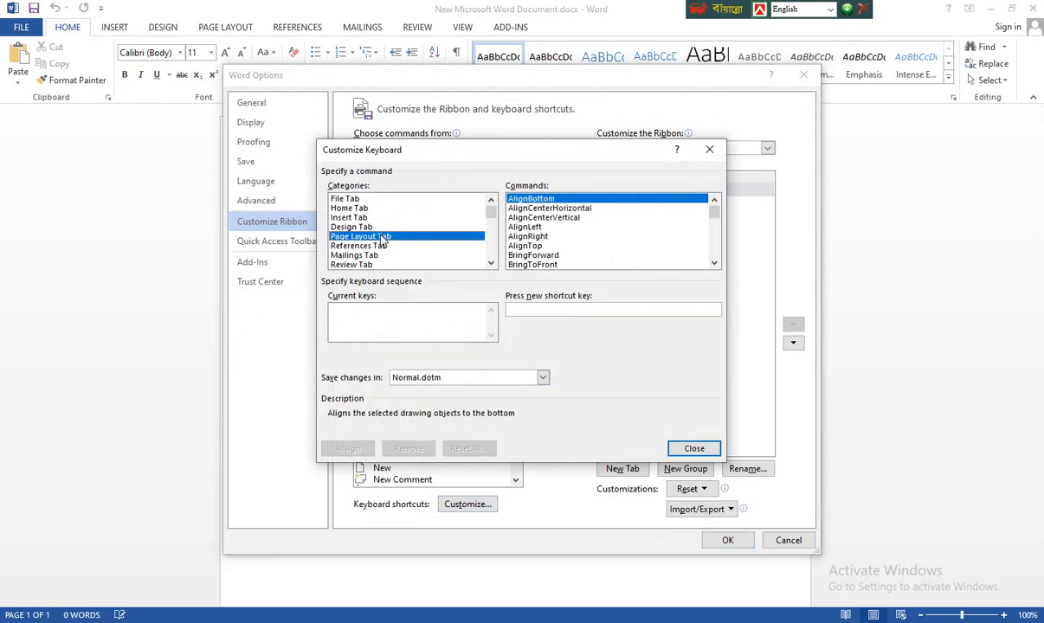
{"action": "key", "text": "f"}
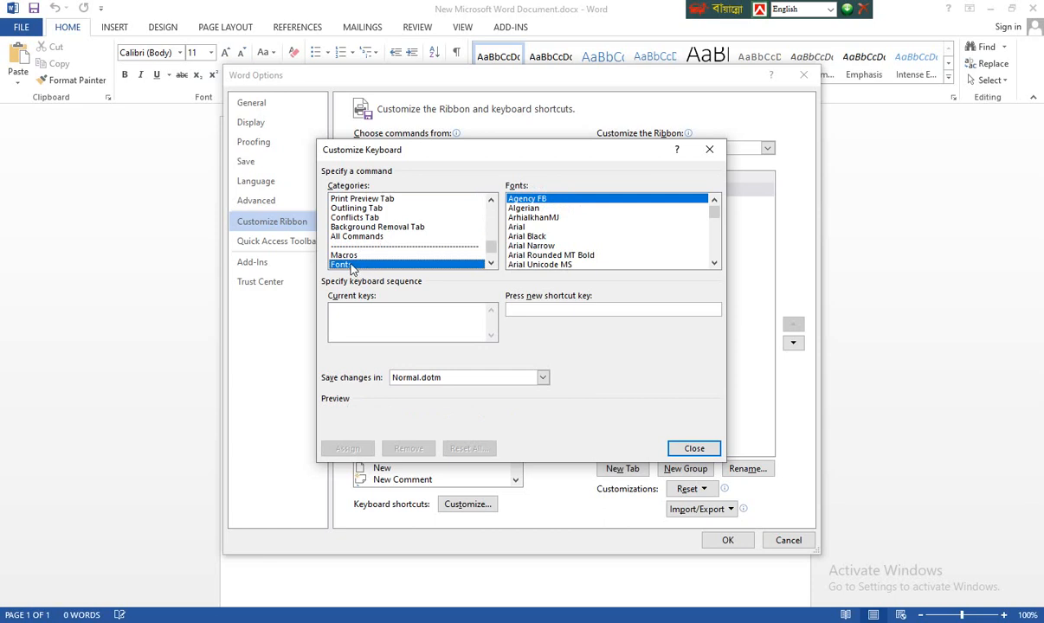
{"action": "left_click", "coordinate": [559, 238]}
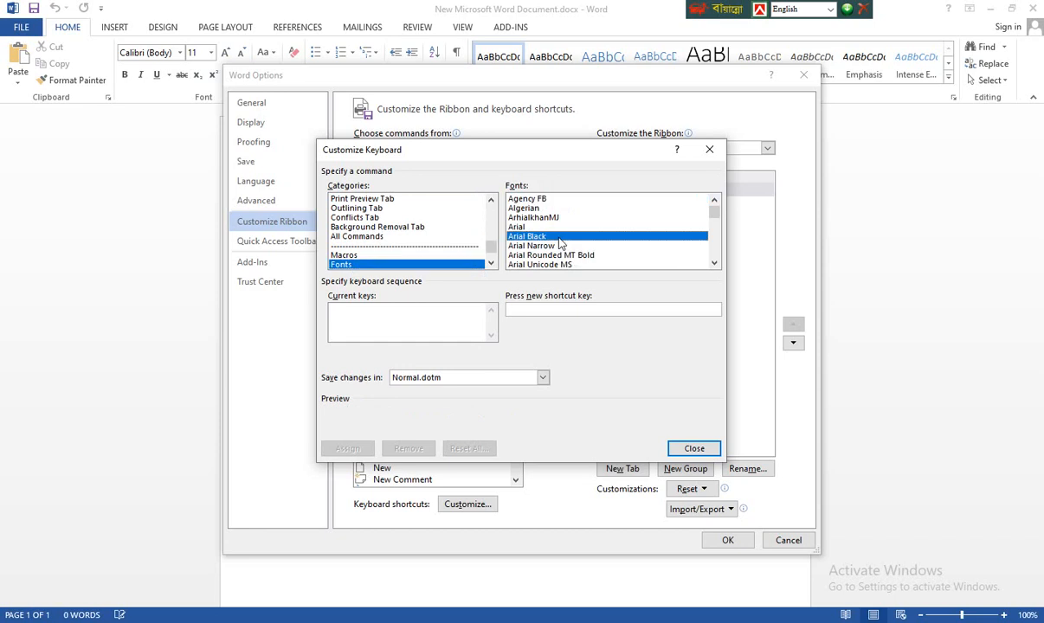
{"action": "key", "text": "t"}
{"action": "key", "text": "t"}
{"action": "key", "text": "t"}
{"action": "key", "text": "t"}
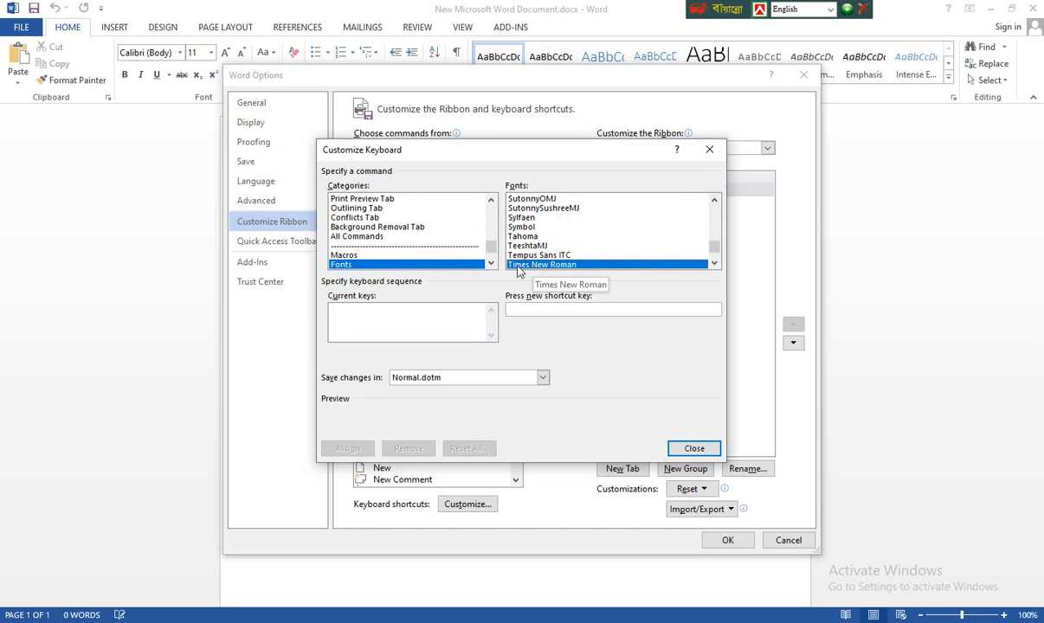
Assign Ctrl+1 to Times New Roman, save the options, and apply that font in the blank document.
{"action": "left_click", "coordinate": [514, 309]}
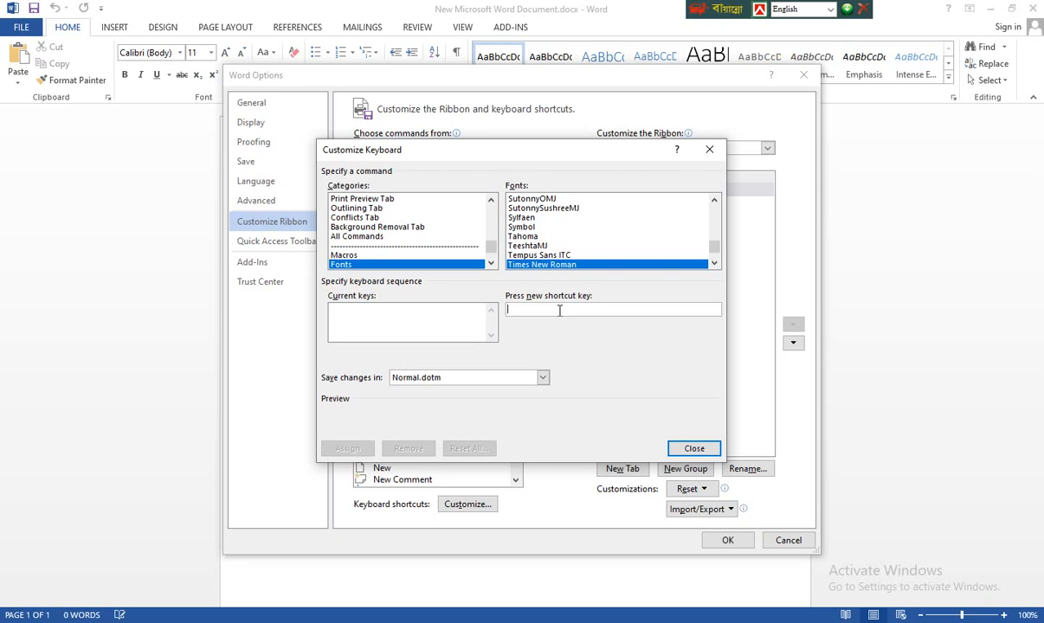
{"action": "key", "text": "ctrl+1"}
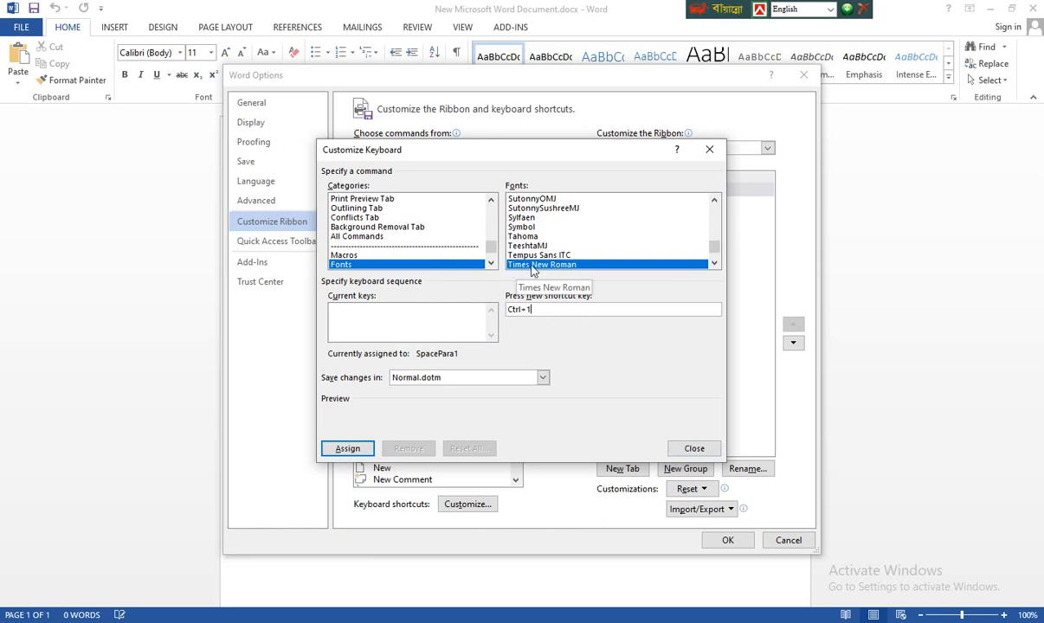
{"action": "left_click", "coordinate": [345, 450]}
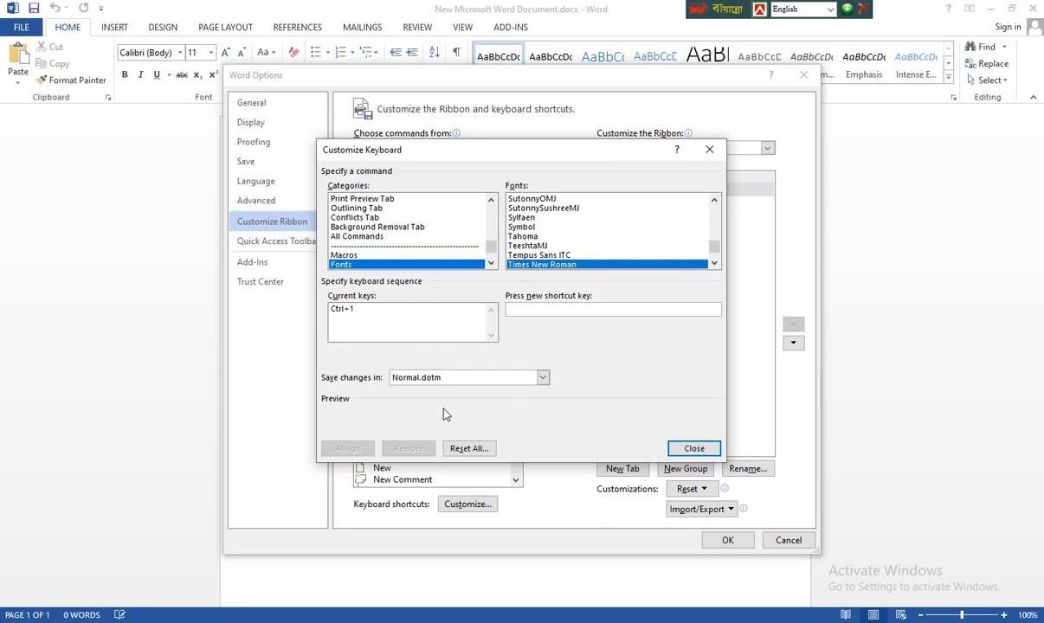
{"action": "left_click", "coordinate": [688, 450]}
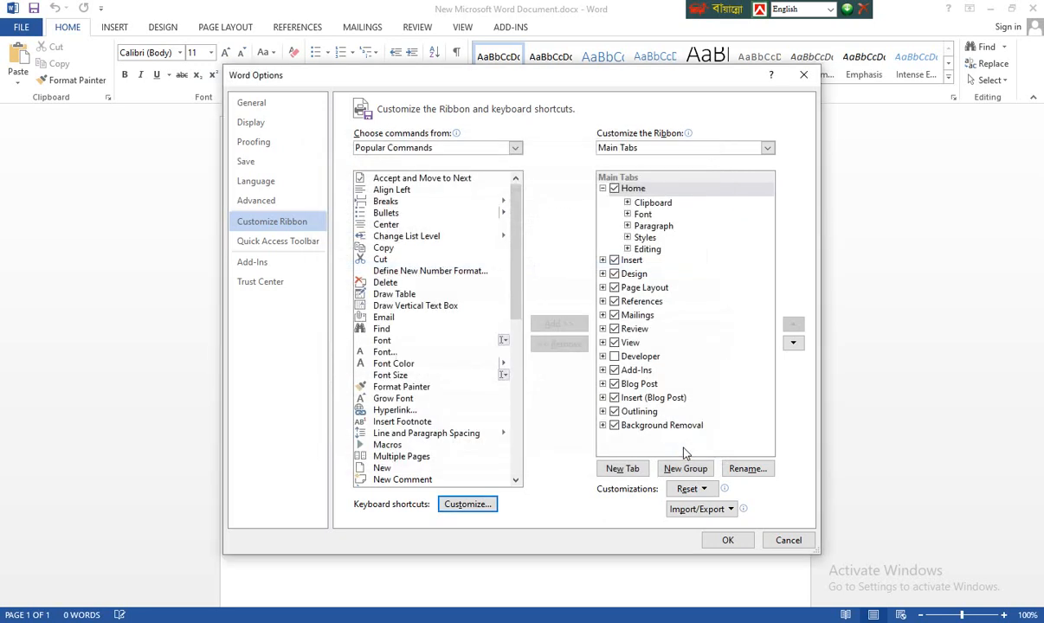
{"action": "left_click", "coordinate": [724, 541]}
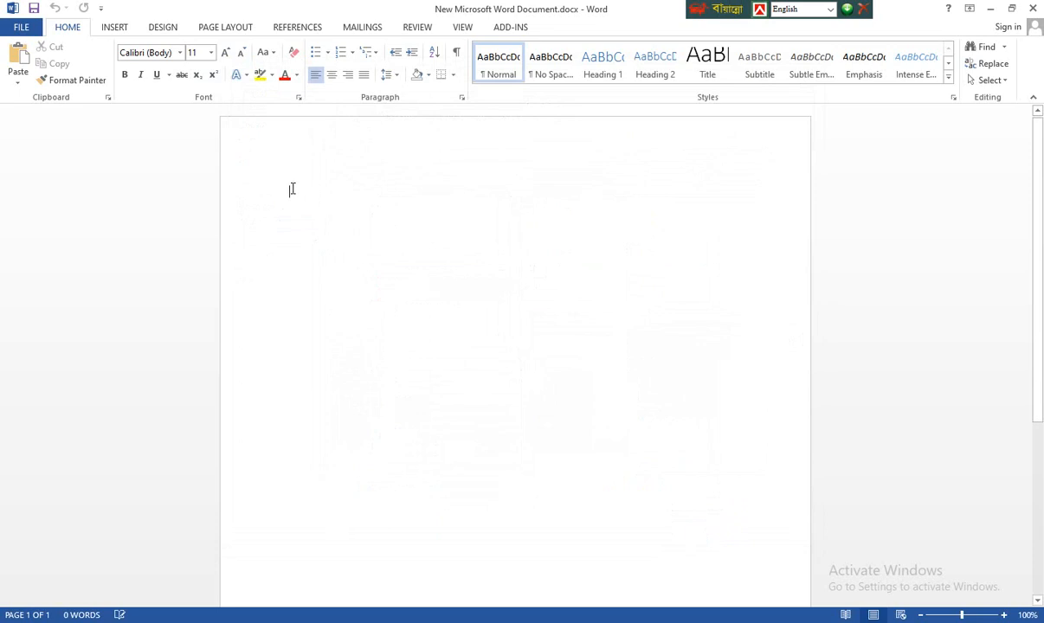
{"action": "key", "text": "alt+t"}
Reopen the keyboard shortcut customization to define another font shortcut.
{"action": "left_click", "coordinate": [101, 7]}
{"action": "left_click", "coordinate": [147, 236]}
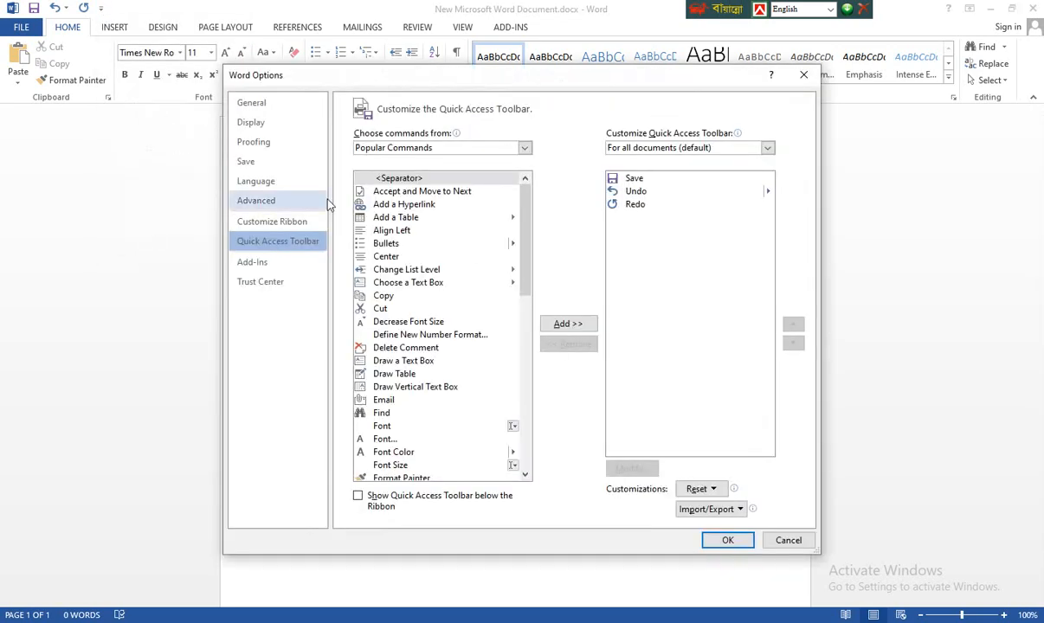
{"action": "left_click", "coordinate": [252, 226]}
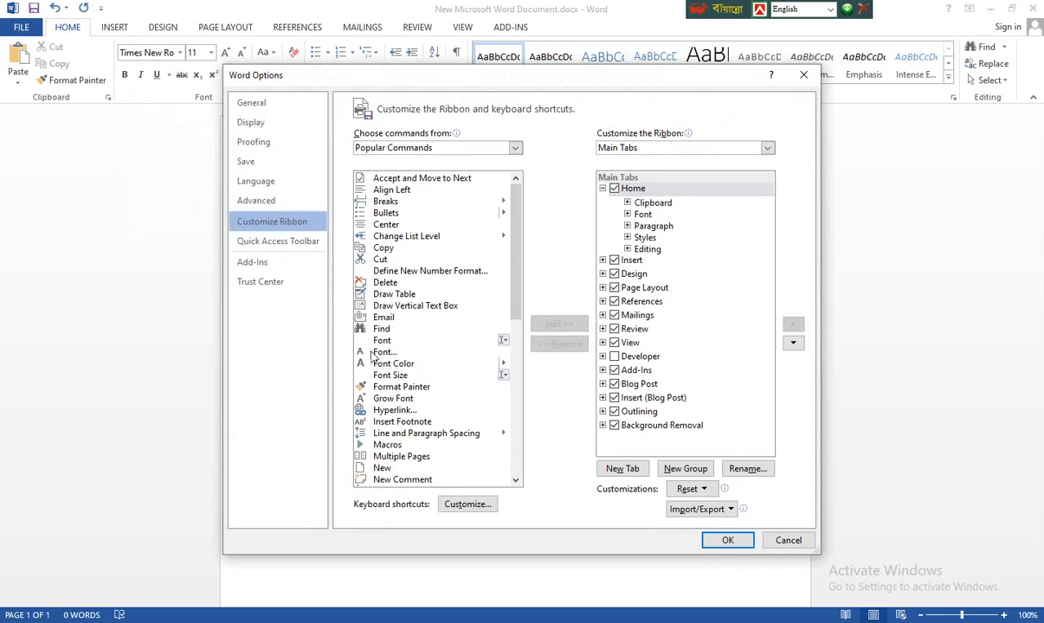
{"action": "left_click", "coordinate": [451, 506]}
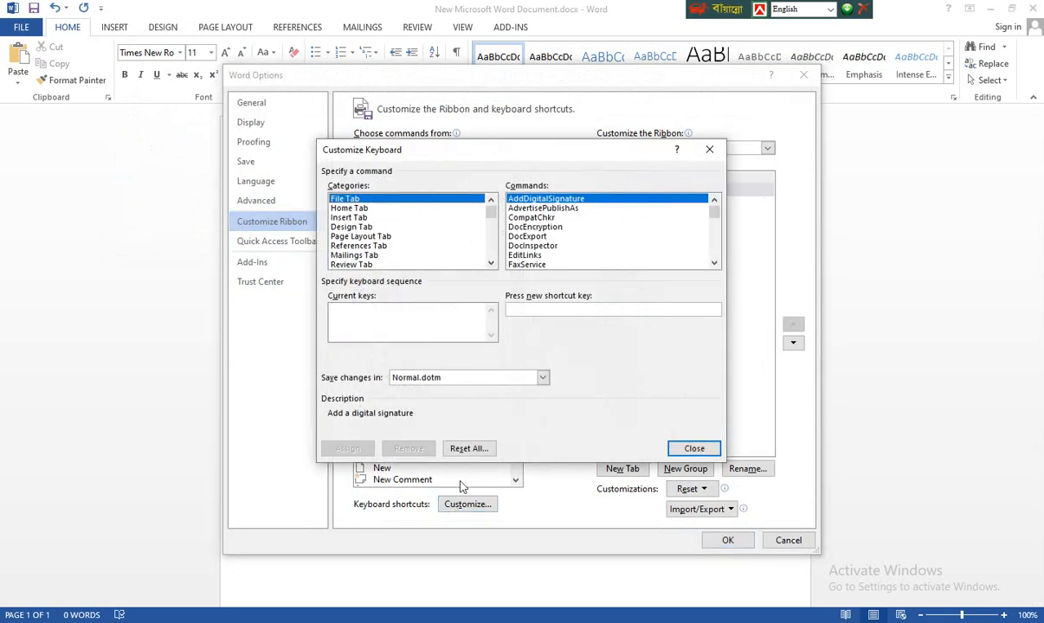
Choose the SutonnyMJ font as the item that receives a custom keyboard shortcut.
{"action": "left_click", "coordinate": [357, 247]}
{"action": "key", "text": "f"}
{"action": "key", "text": "f"}
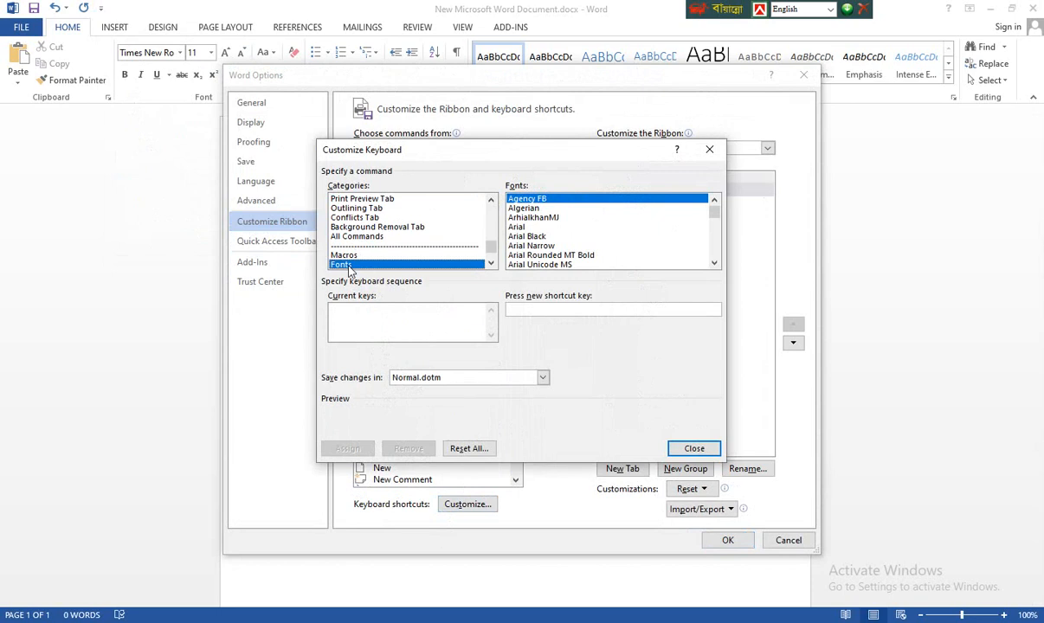
{"action": "left_click", "coordinate": [610, 227]}
{"action": "key", "text": "s"}
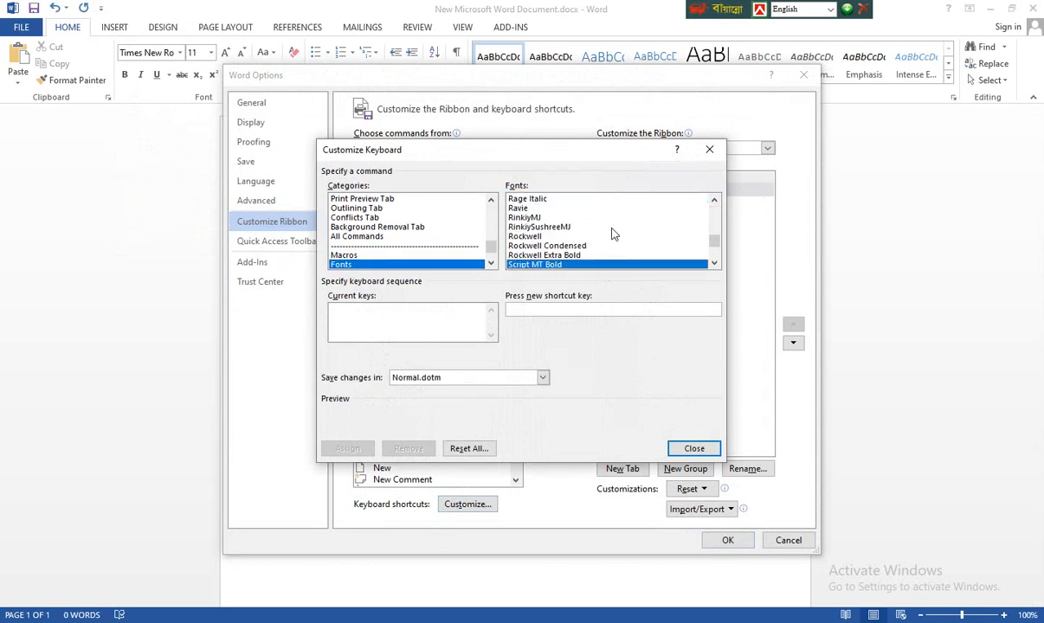
{"action": "key", "text": "Down"}
{"action": "key", "text": "Down"}
{"action": "key", "text": "Down"}
{"action": "key", "text": "Down"}
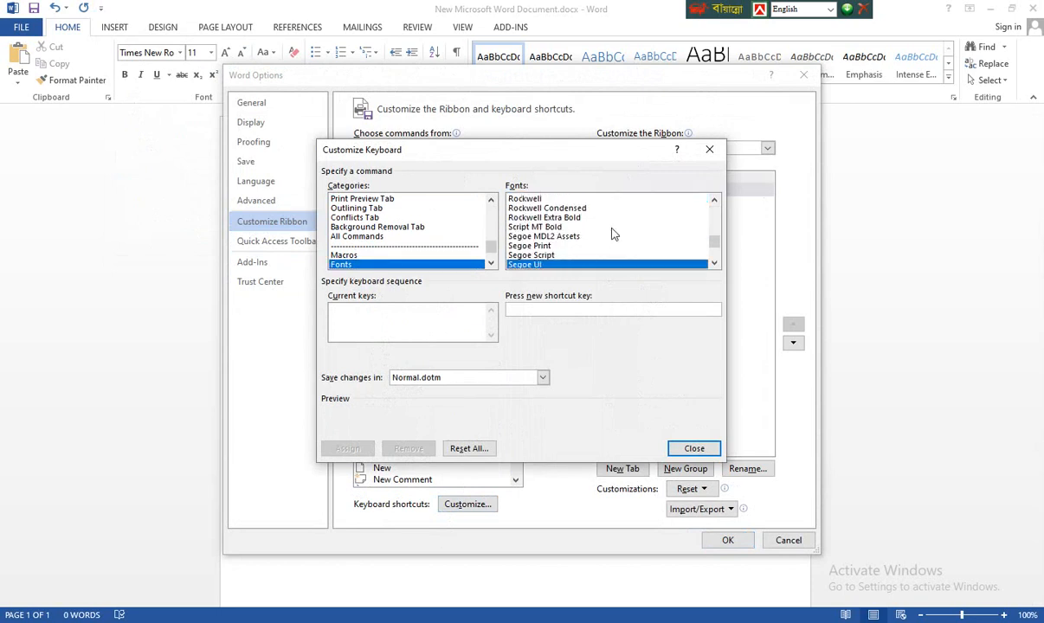
{"action": "key", "text": "Down"}
{"action": "key", "text": "Down"}
{"action": "key", "text": "Down"}
{"action": "key", "text": "Down"}
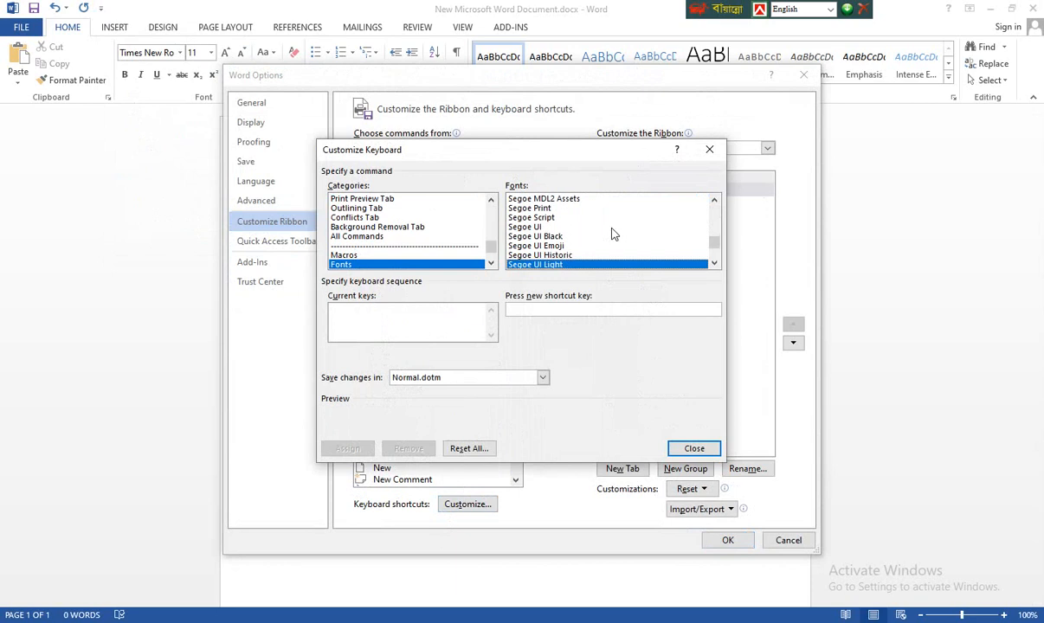
{"action": "key", "text": "Down"}
{"action": "key", "text": "Down"}
{"action": "key", "text": "Down"}
{"action": "key", "text": "Down"}
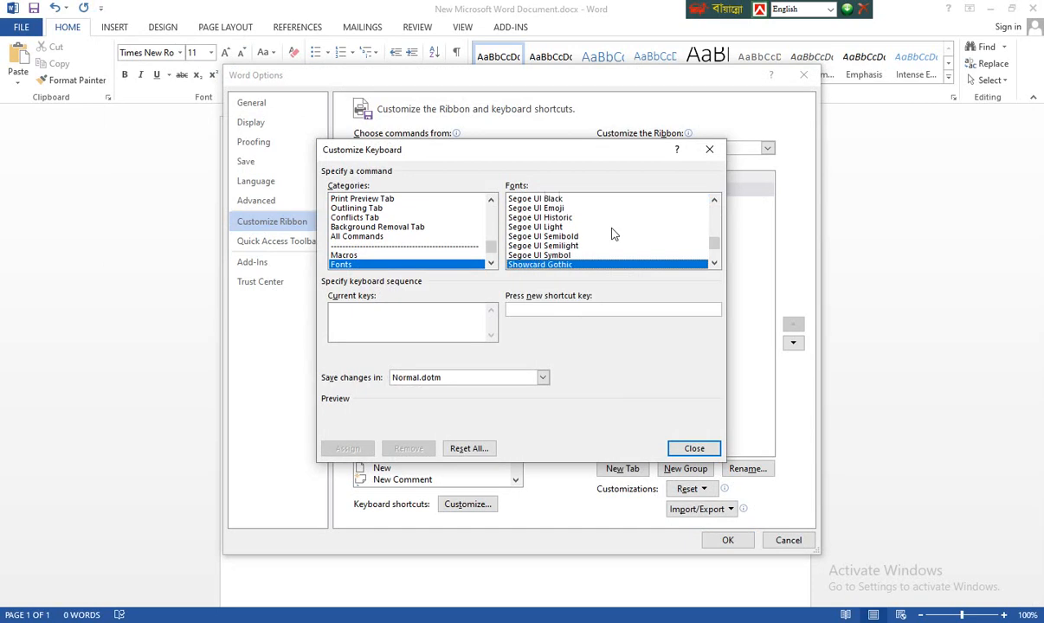
{"action": "key", "text": "Down"}
{"action": "key", "text": "Down"}
{"action": "key", "text": "Down"}
{"action": "key", "text": "Down"}
{"action": "key", "text": "Down"}
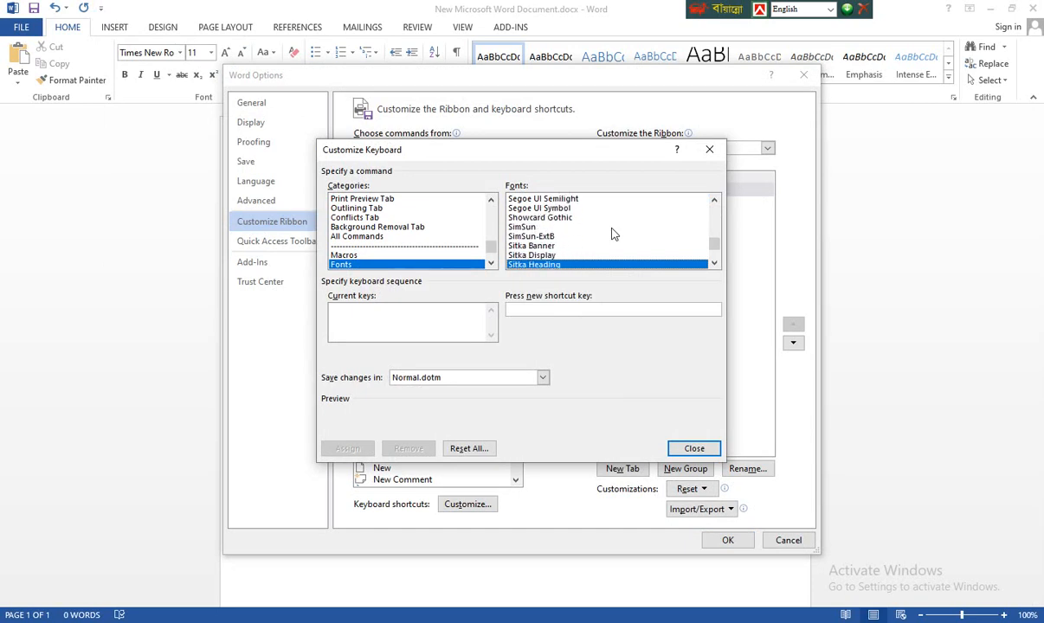
{"action": "key", "text": "Down"}
{"action": "key", "text": "Down"}
{"action": "key", "text": "Down"}
{"action": "key", "text": "Down"}
{"action": "key", "text": "Down"}
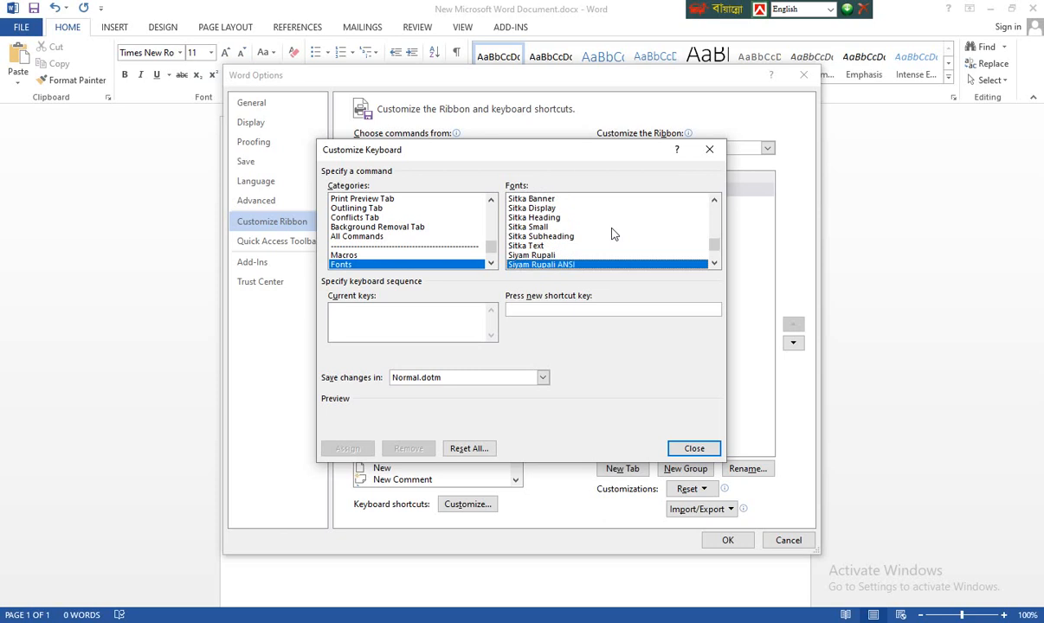
{"action": "key", "text": "Down"}
{"action": "key", "text": "Down"}
{"action": "key", "text": "Down"}
{"action": "key", "text": "Down"}
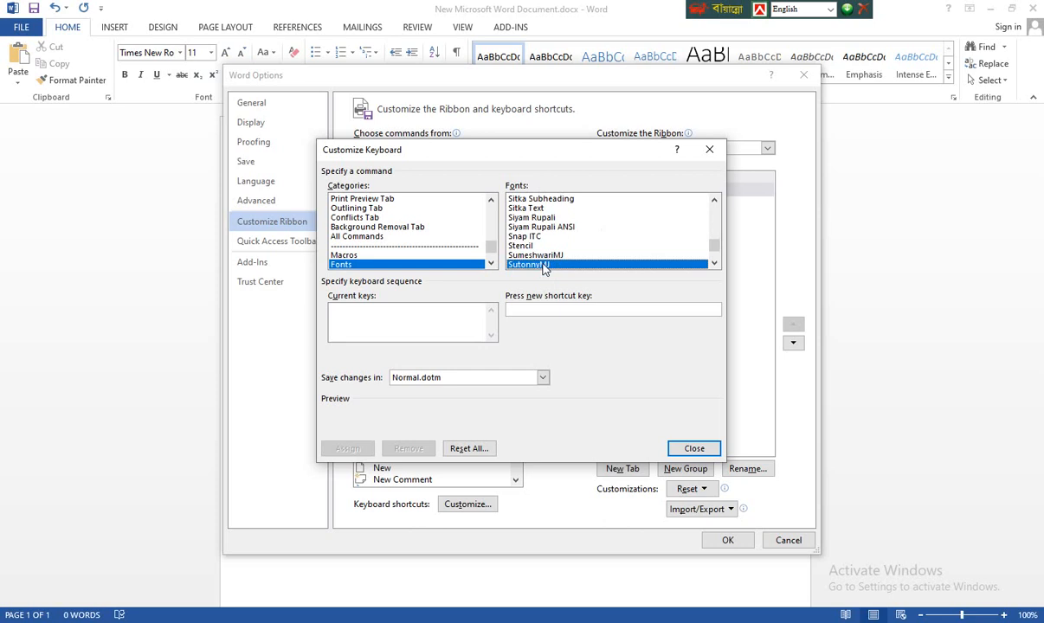
Assign Ctrl+2 to the SutonnyMJ font and save the options.
{"action": "left_click", "coordinate": [524, 308]}
{"action": "key", "text": "ctrl+2"}
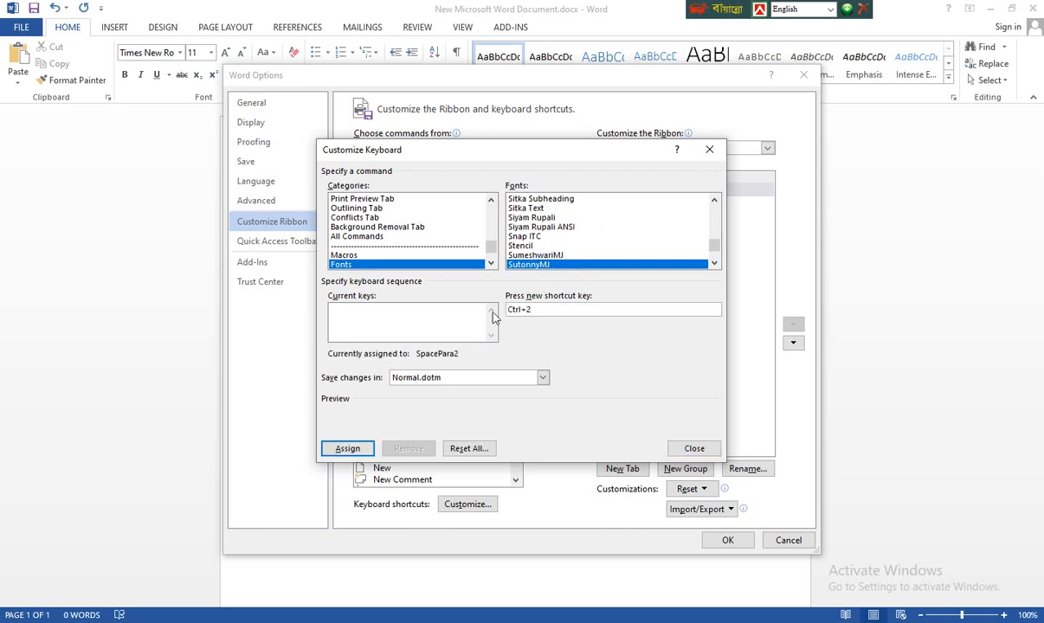
{"action": "left_click", "coordinate": [347, 450]}
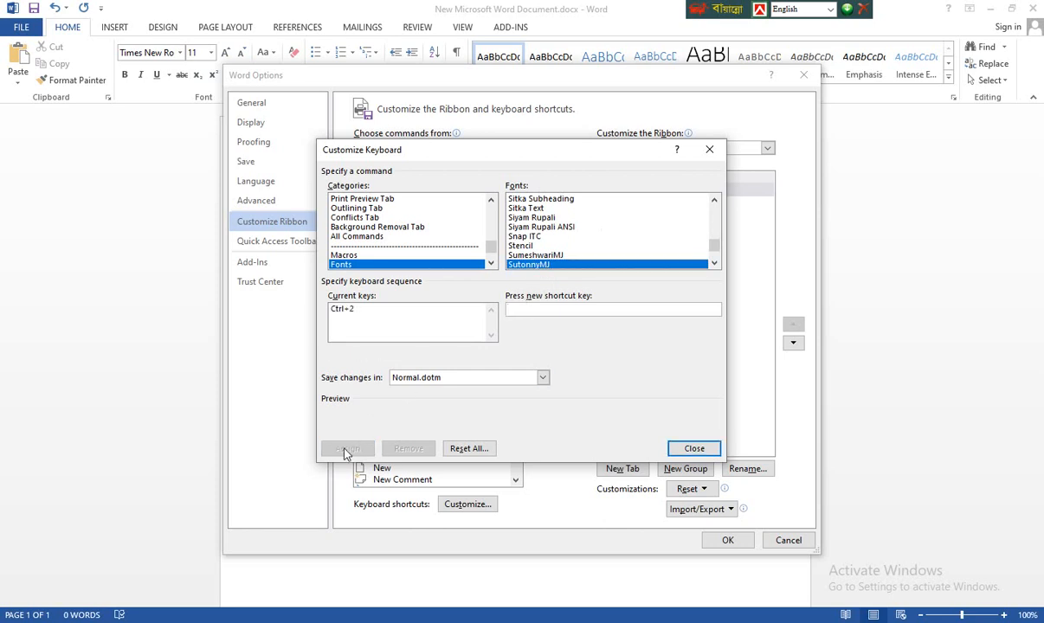
{"action": "left_click", "coordinate": [691, 446]}
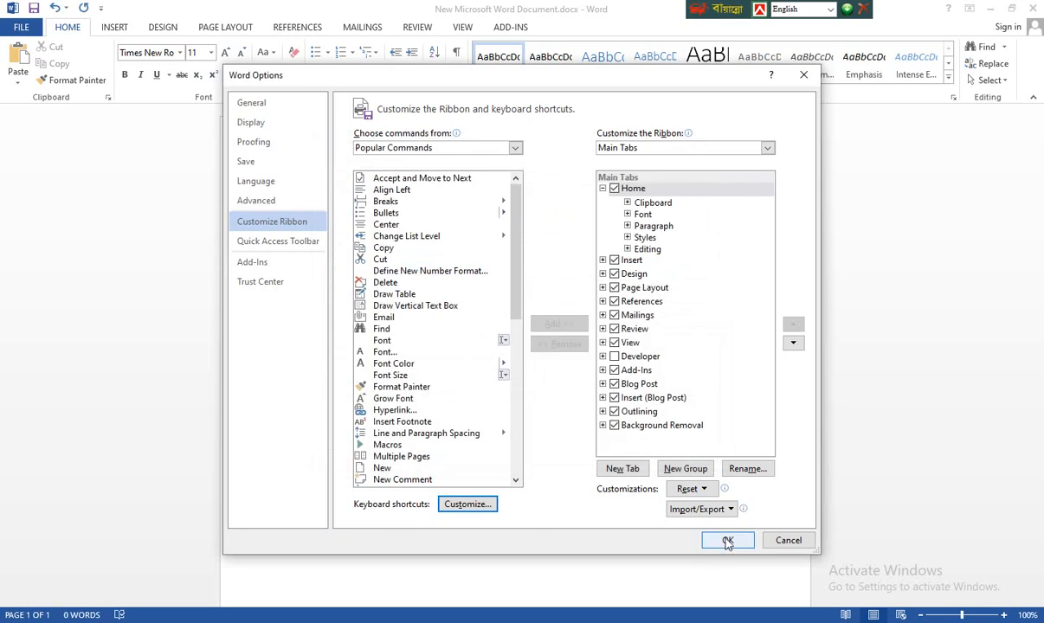
{"action": "left_click", "coordinate": [727, 540]}
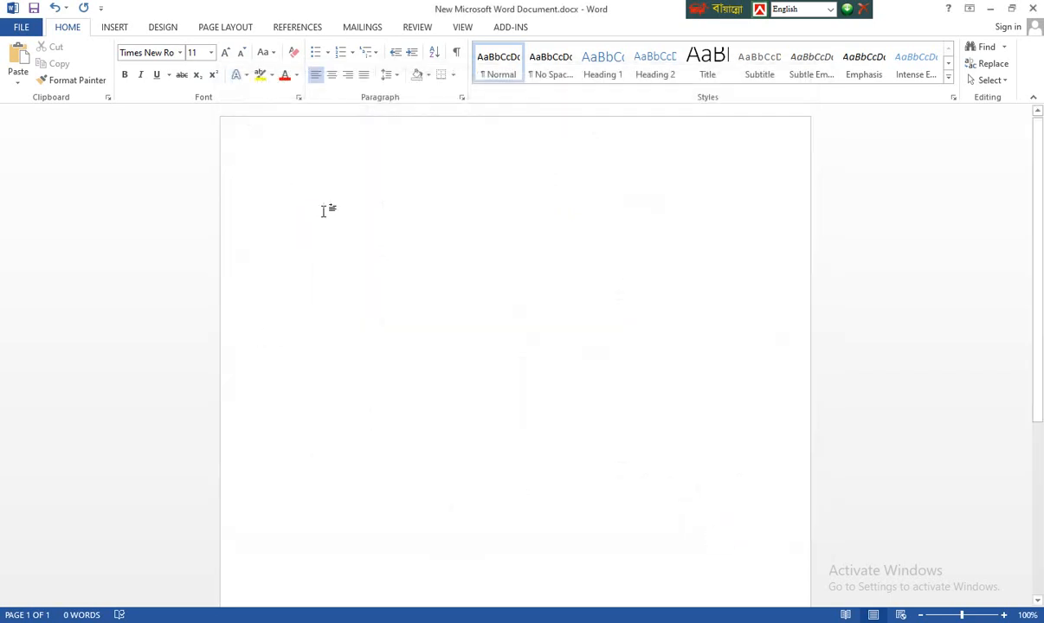
Set the font size to 36 and enter a person's first name in Times New Roman.
{"action": "left_click", "coordinate": [210, 52]}
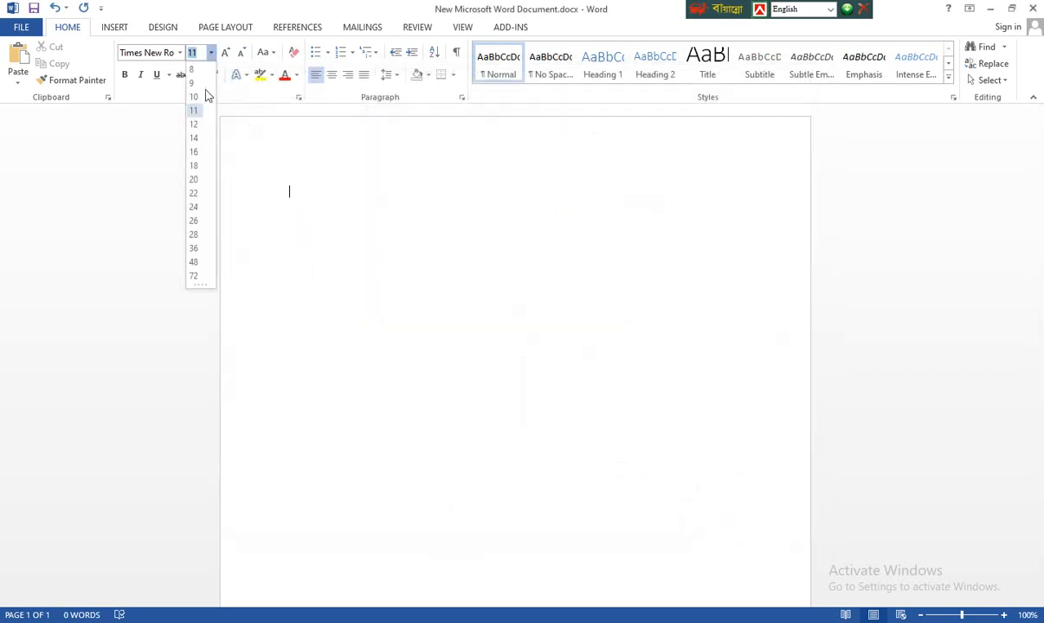
{"action": "left_click", "coordinate": [194, 251]}
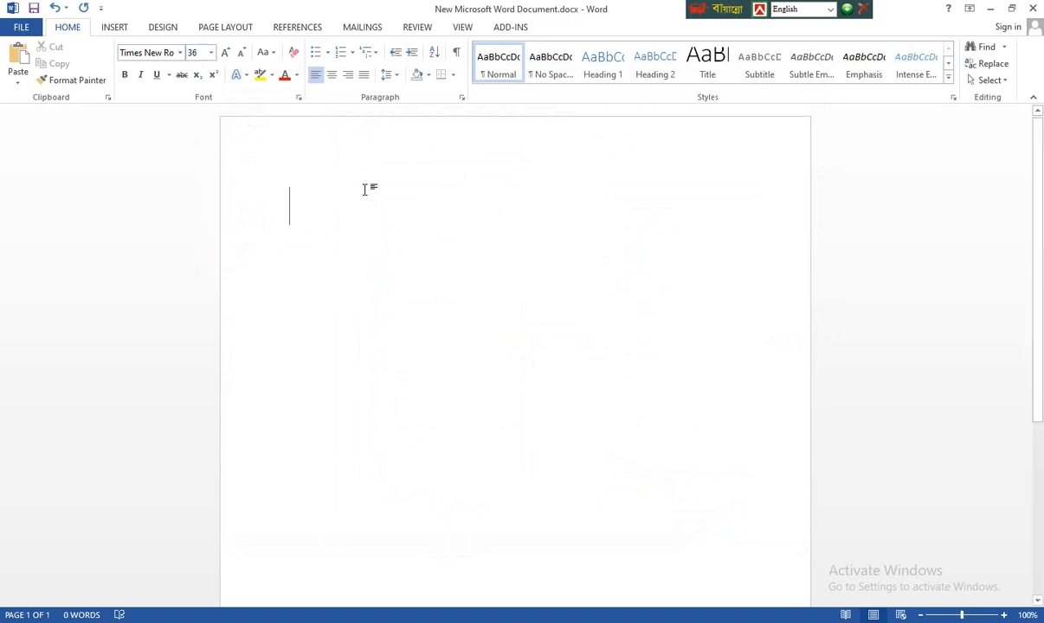
{"action": "type", "text": "towkir"}
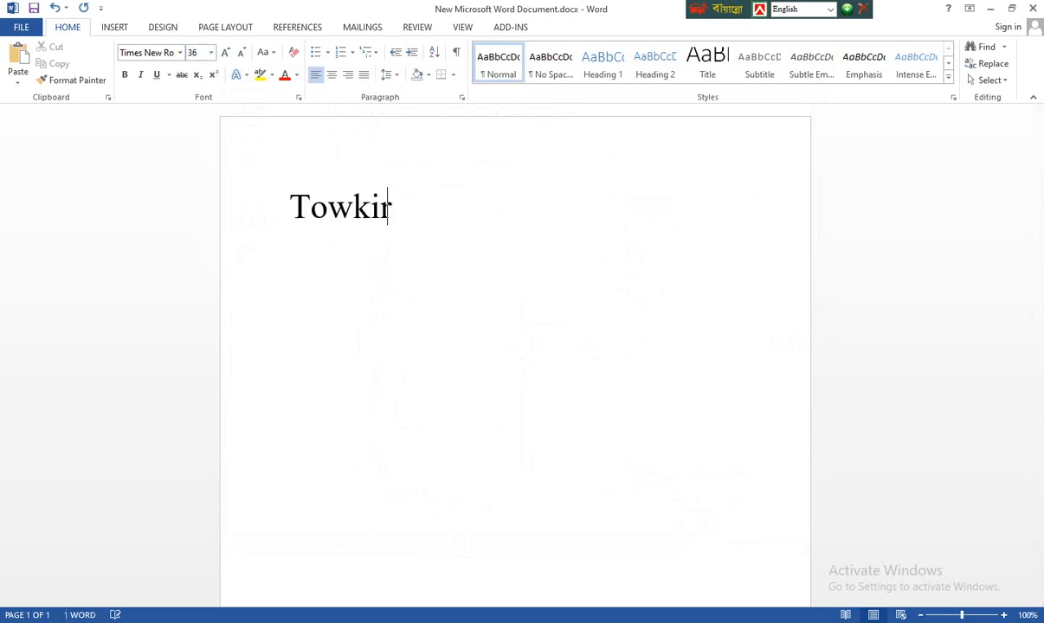
Switch to the SutonnyMJ font after the name and try the test strings jfjf and ghjghj, erasing each one.
{"action": "key", "text": "ctrl+alt+b"}
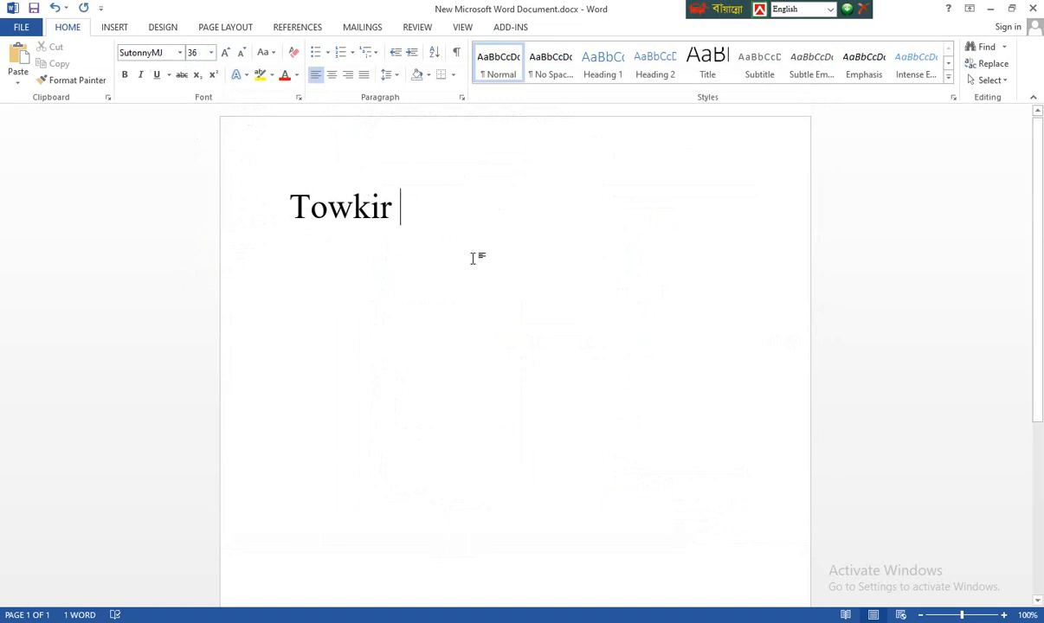
{"action": "type", "text": "jfjf"}
{"action": "key", "text": "BackSpace"}
{"action": "key", "text": "BackSpace"}
{"action": "key", "text": "BackSpace"}
{"action": "key", "text": "BackSpace"}
{"action": "type", "text": "ghjghj"}
{"action": "key", "text": "BackSpace"}
{"action": "key", "text": "BackSpace"}
{"action": "key", "text": "BackSpace"}
{"action": "key", "text": "BackSpace"}
{"action": "key", "text": "BackSpace"}
{"action": "key", "text": "BackSpace"}
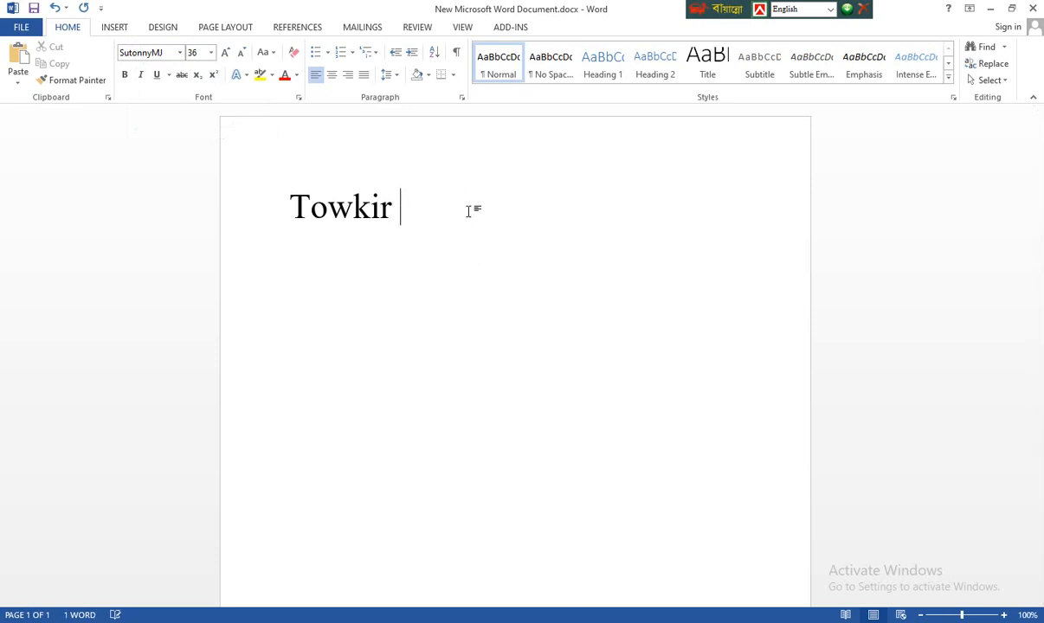
Switch the keyboard layout to Bijoy Classic and test Bangla input with তহ and কাকা after the name, erasing each one.
{"action": "key", "text": "ctrl+alt+b"}
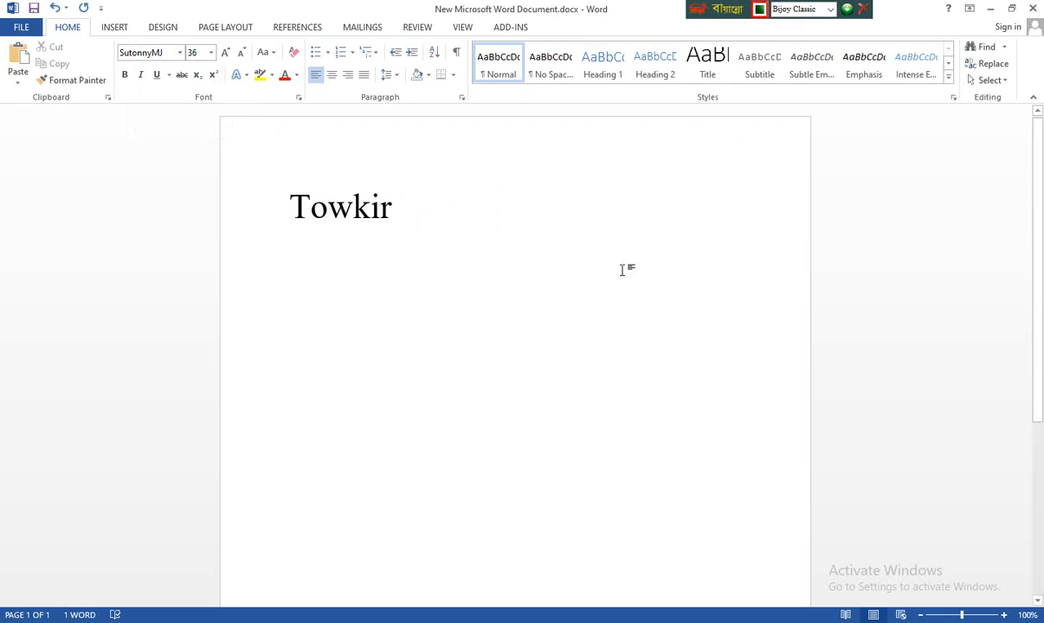
{"action": "type", "text": "তহ"}
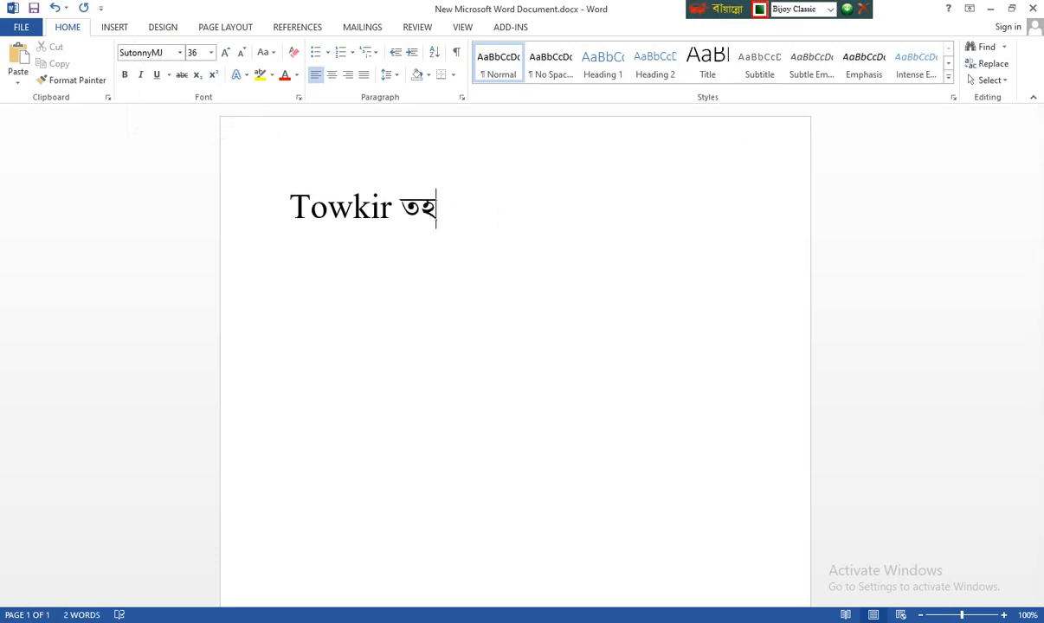
{"action": "key", "text": "BackSpace"}
{"action": "key", "text": "BackSpace"}
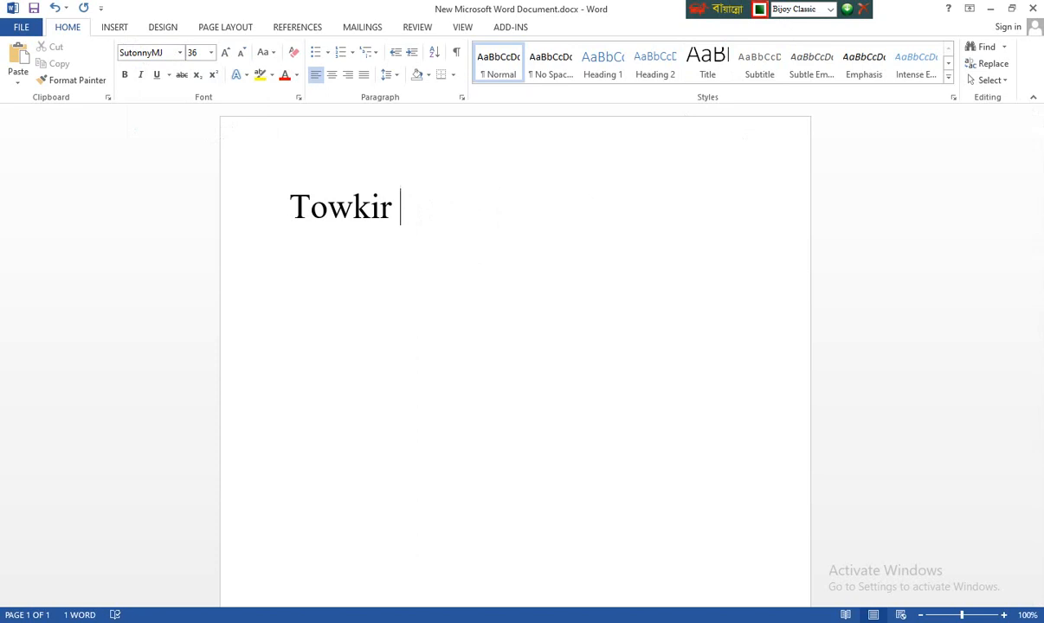
{"action": "type", "text": "কাকা"}
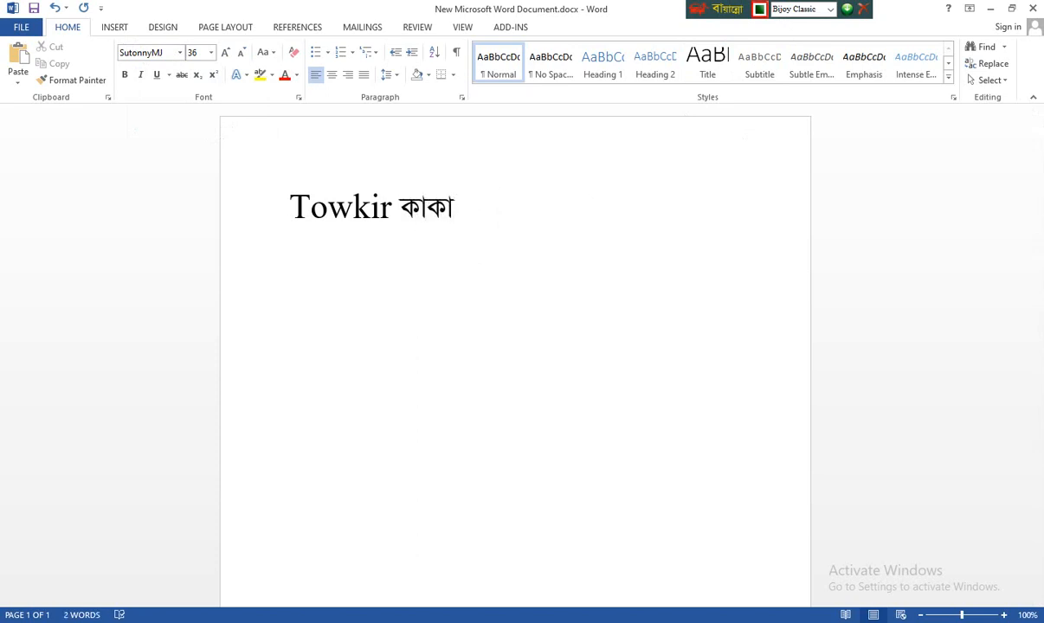
{"action": "key", "text": "BackSpace"}
{"action": "key", "text": "BackSpace"}
{"action": "key", "text": "BackSpace"}
{"action": "key", "text": "BackSpace"}
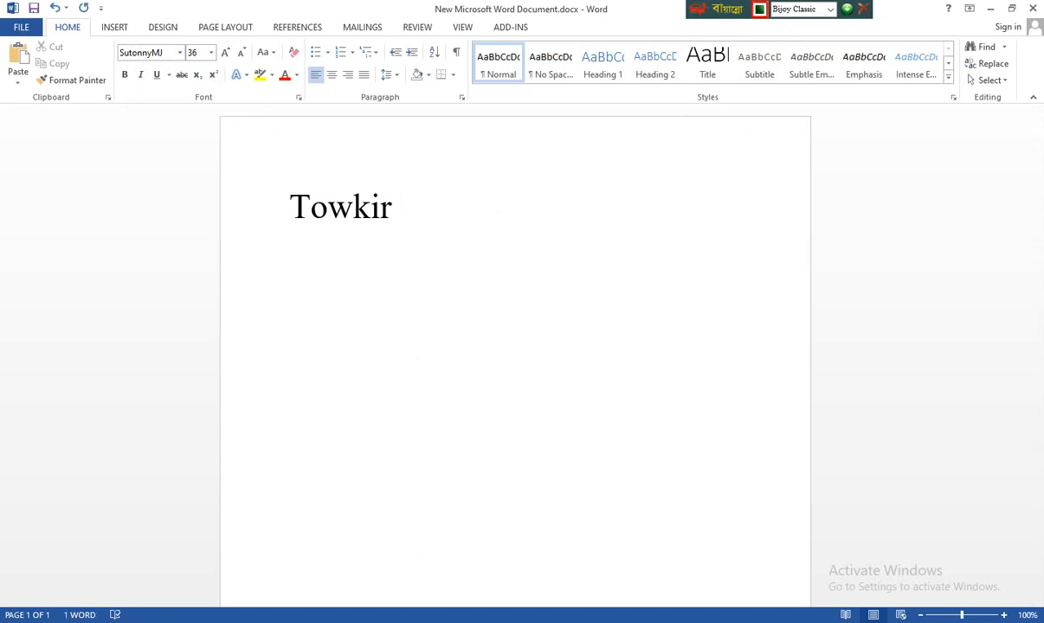
Test the Bangla word মামা after the name and clear all text from the document.
{"action": "type", "text": "মামা"}
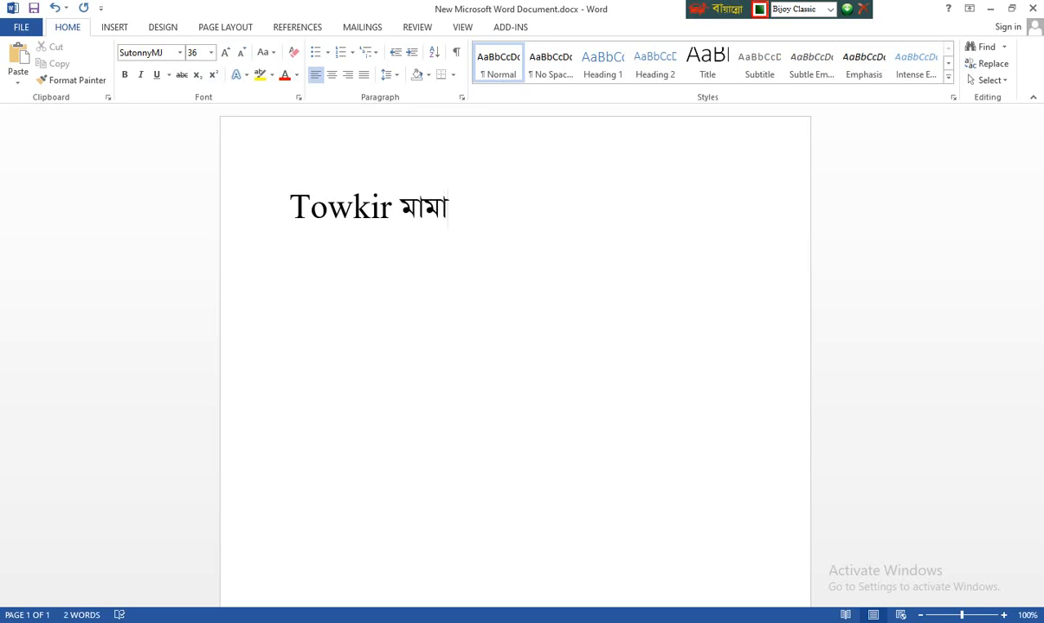
{"action": "key", "text": "BackSpace"}
{"action": "key", "text": "BackSpace"}
{"action": "key", "text": "BackSpace"}
{"action": "key", "text": "BackSpace"}
{"action": "key", "text": "BackSpace"}
{"action": "key", "text": "BackSpace"}
{"action": "key", "text": "BackSpace"}
{"action": "key", "text": "BackSpace"}
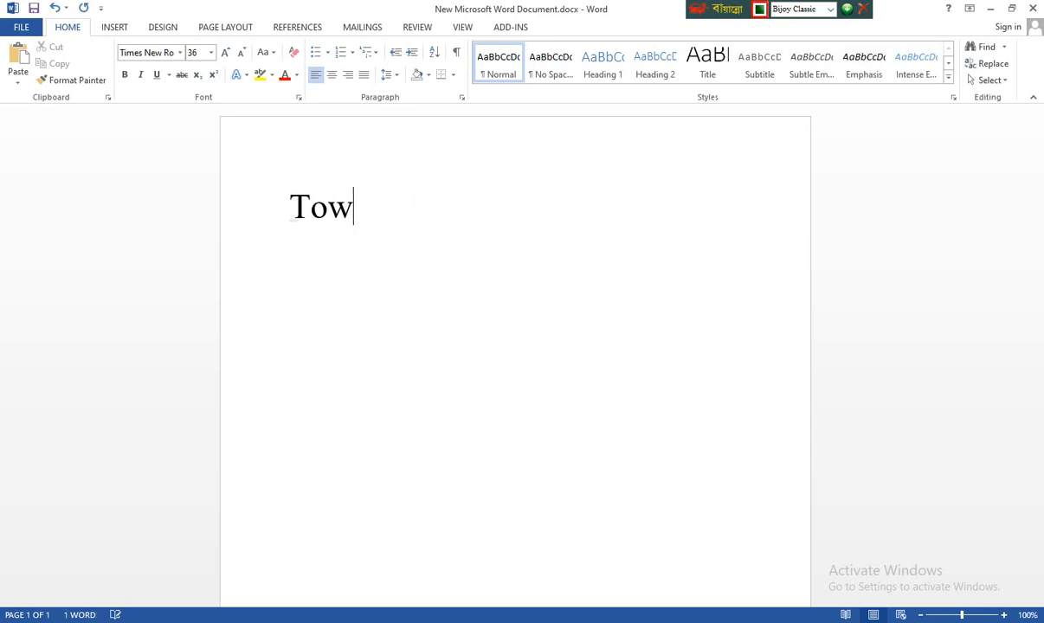
{"action": "key", "text": "BackSpace"}
{"action": "key", "text": "BackSpace"}
{"action": "key", "text": "BackSpace"}
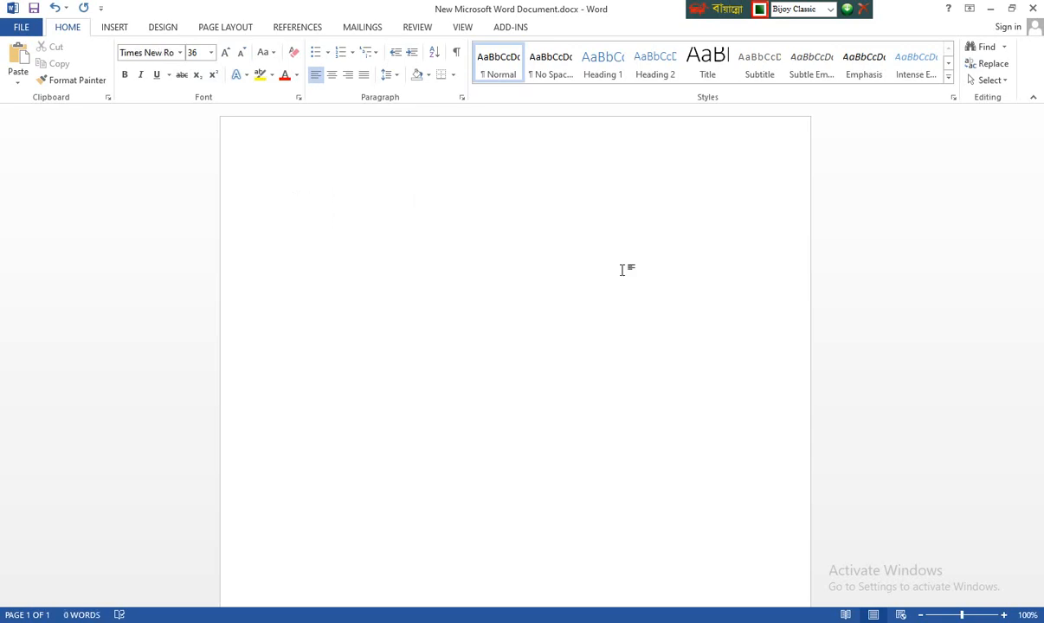
Try Bijoy Classic input in Times New Roman, return the keyboard layout to English and erase the test text.
{"action": "type", "text": "UMhZnc"}
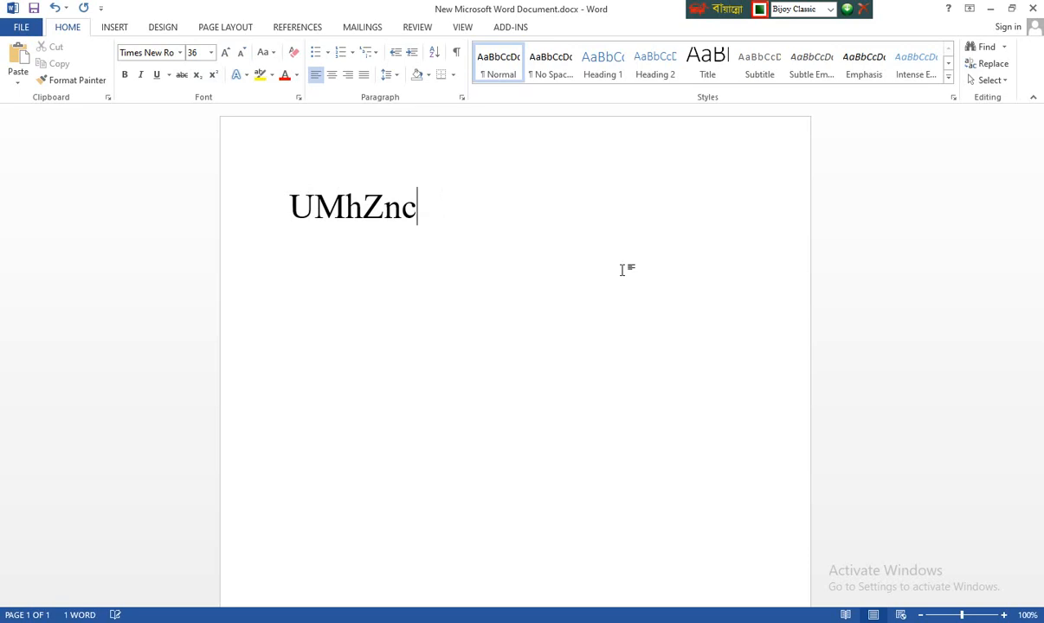
{"action": "key", "text": "ctrl+alt+b"}
{"action": "key", "text": "BackSpace"}
{"action": "key", "text": "BackSpace"}
{"action": "key", "text": "BackSpace"}
{"action": "key", "text": "BackSpace"}
{"action": "key", "text": "BackSpace"}
{"action": "key", "text": "BackSpace"}
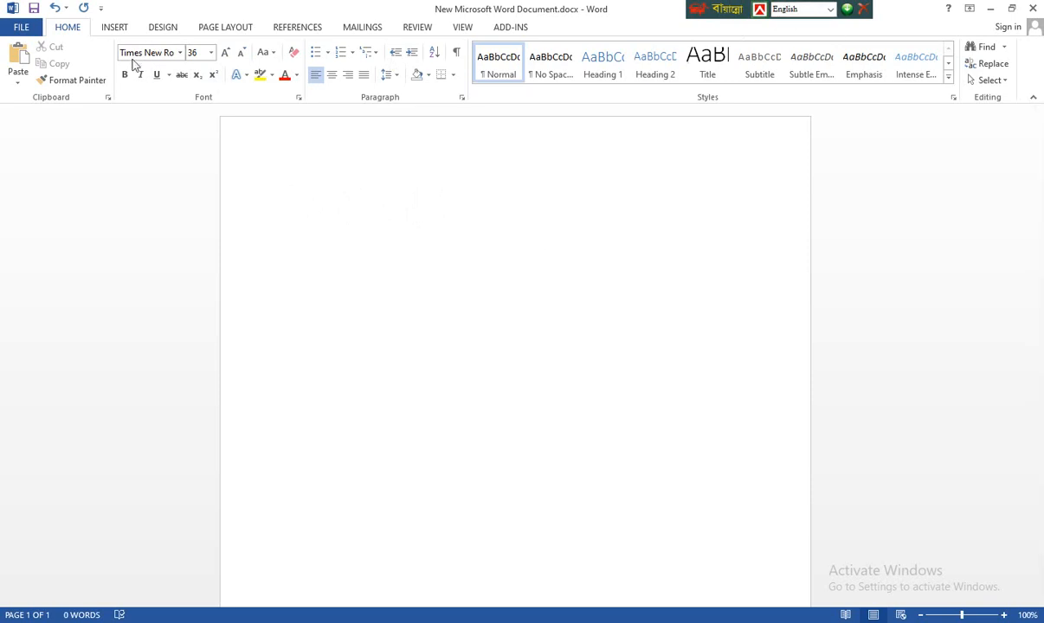
Enter the person's first name in lowercase Times New Roman and start a new line.
{"action": "type", "text": "t"}
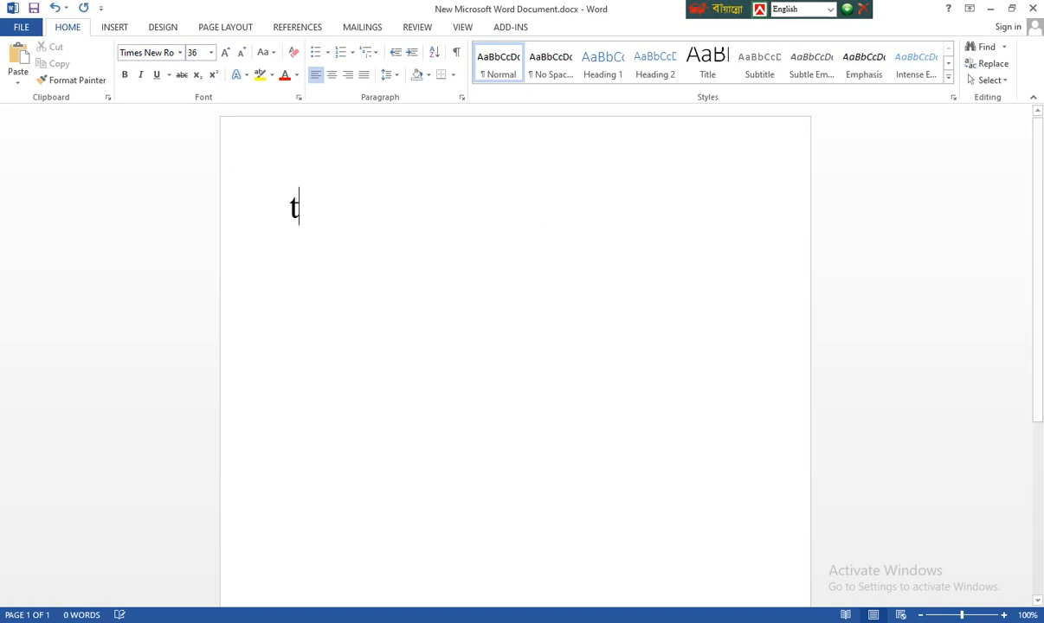
{"action": "type", "text": "owkir"}
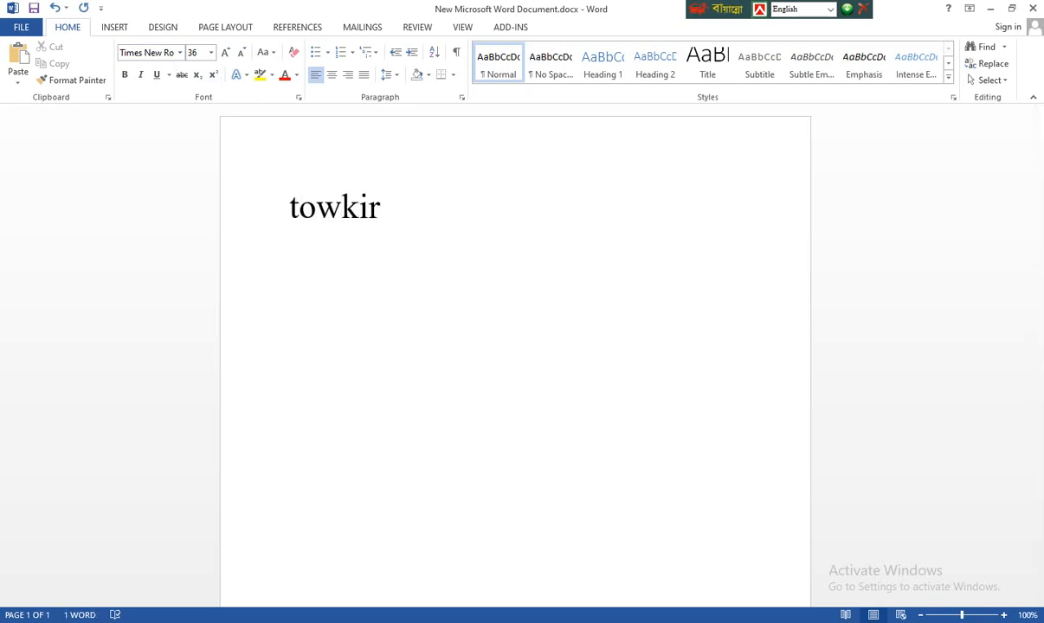
{"action": "key", "text": "Return"}
Switch to the SutonnyMJ font and the Bijoy Classic layout, and write মামা দাদা on the second line.
{"action": "key", "text": "ctrl+alt+b"}
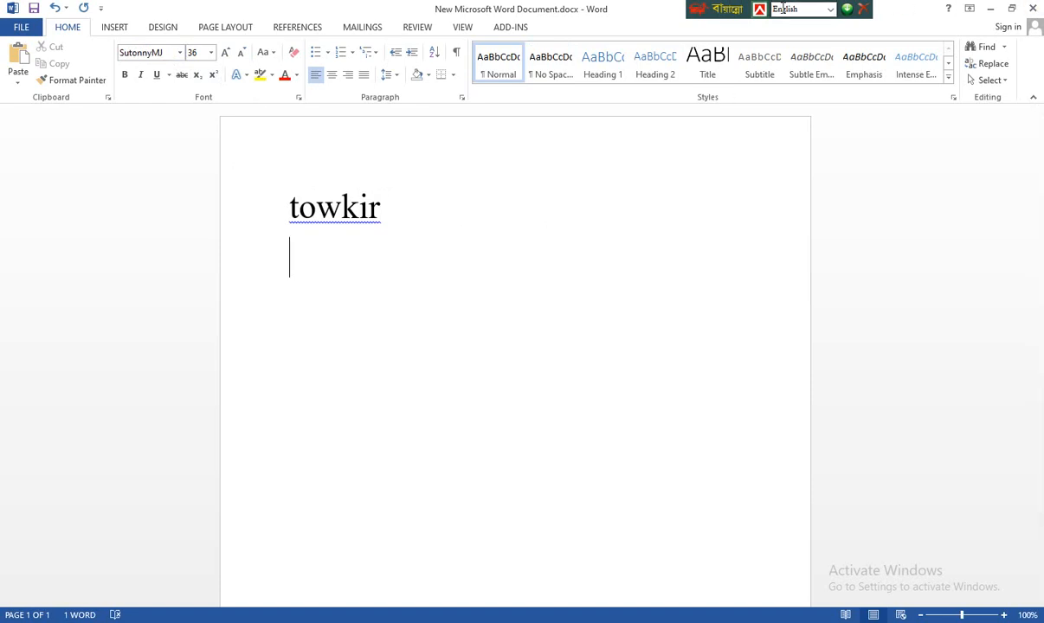
{"action": "key", "text": "ctrl+alt+b"}
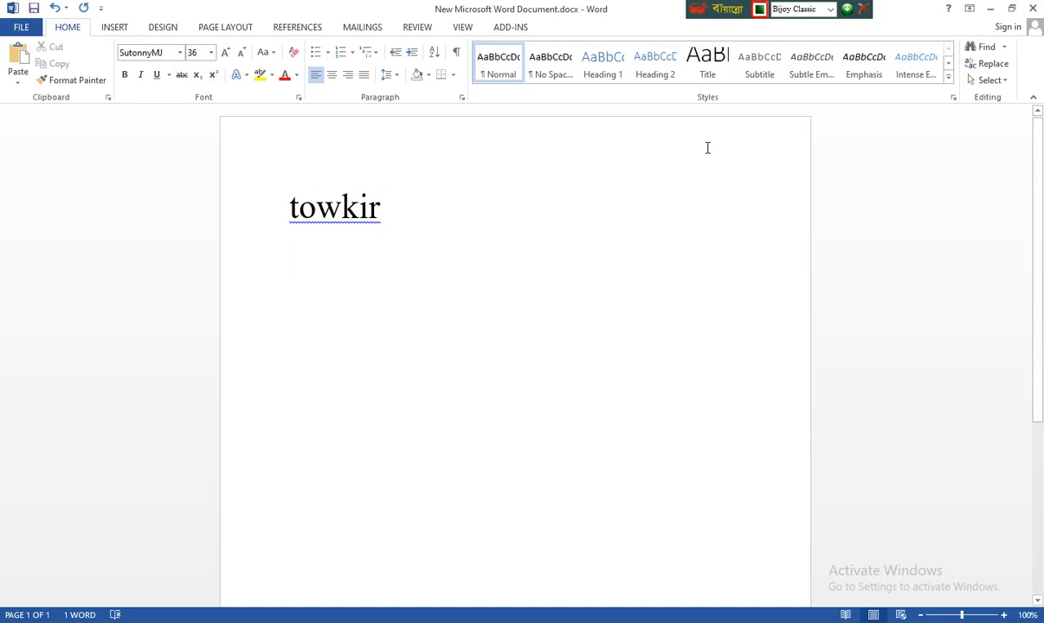
{"action": "type", "text": "t"}
{"action": "key", "text": "BackSpace"}
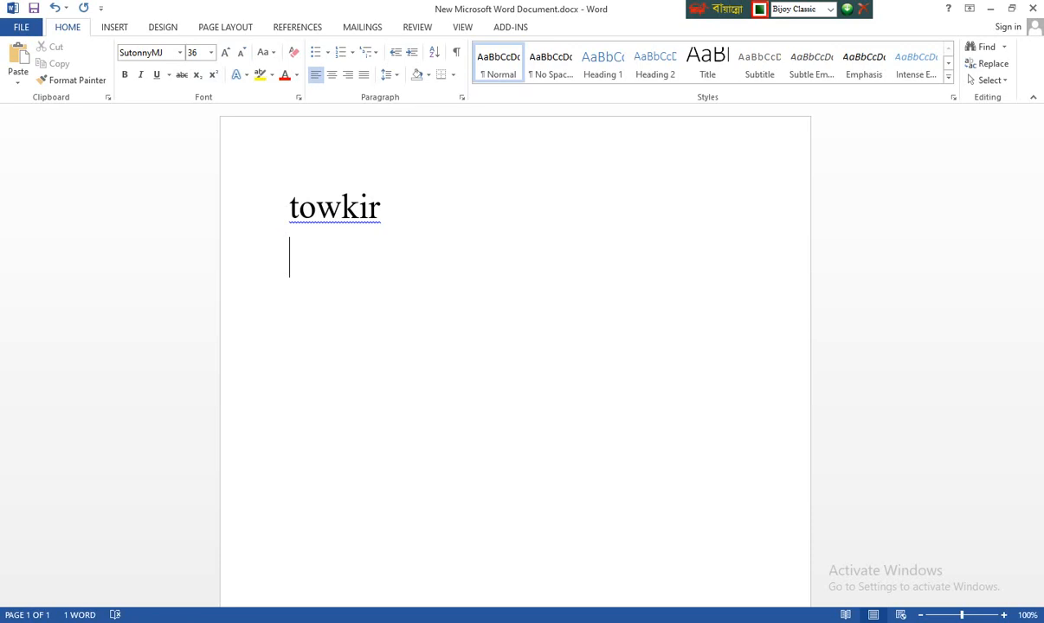
{"action": "type", "text": "মামা"}
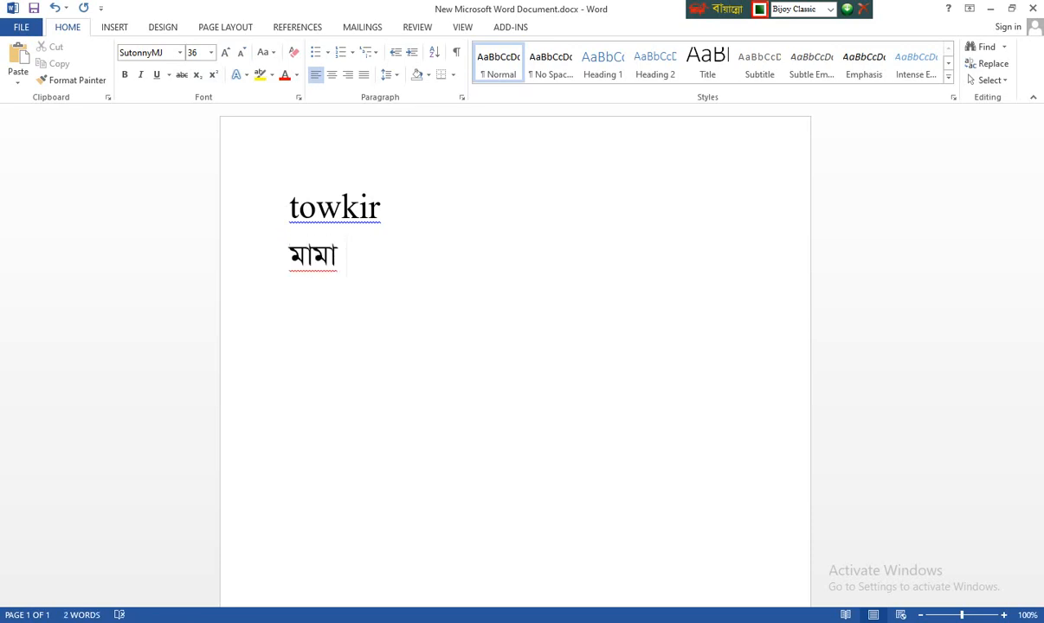
{"action": "type", "text": " দাদা"}
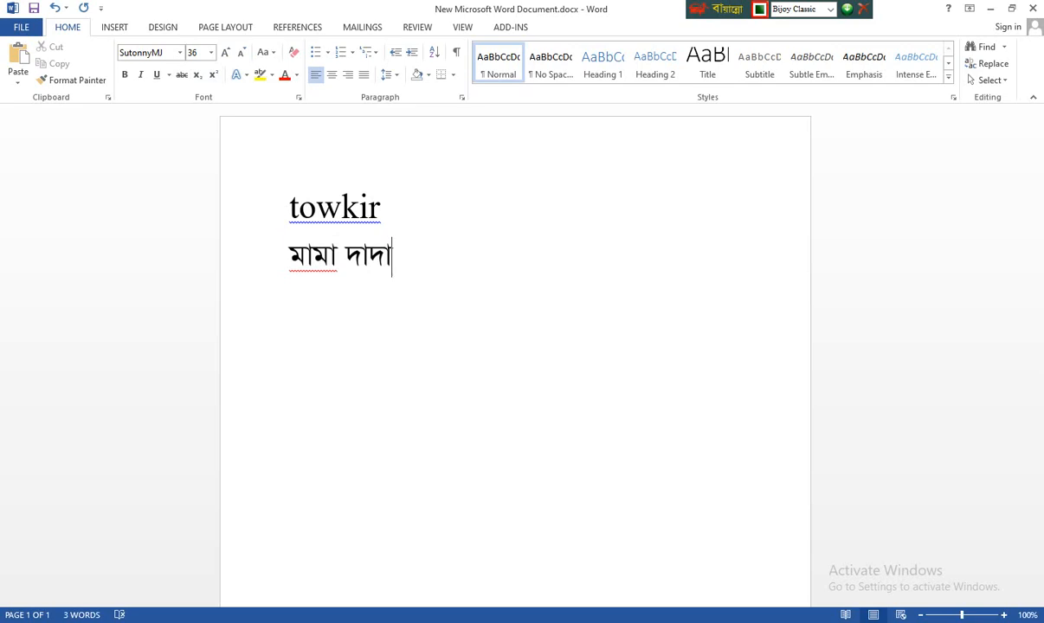